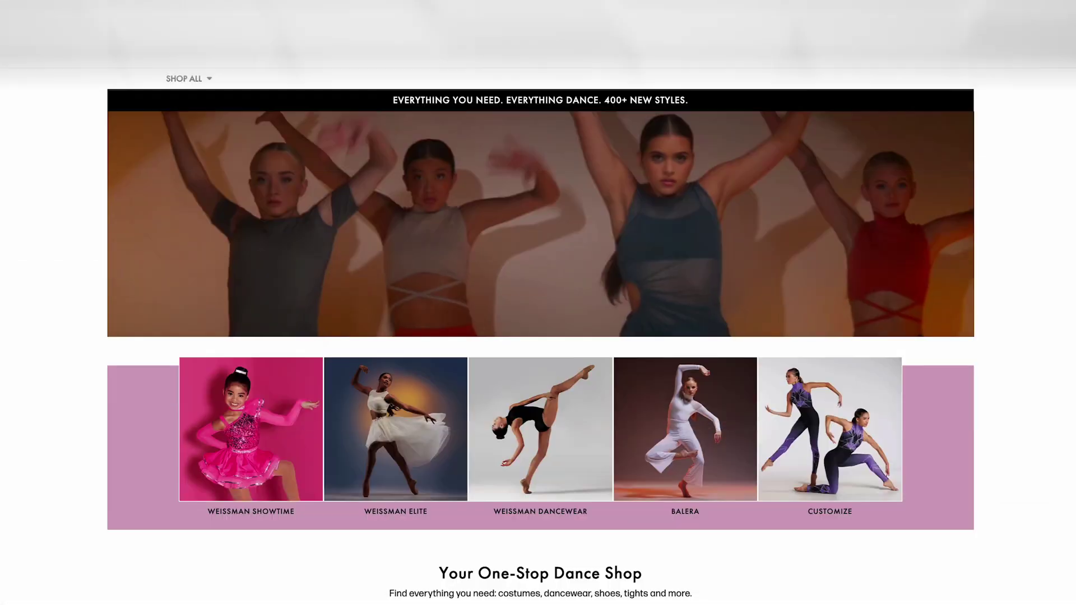
Browse Customize Studio > Jackets > Track Jackets and open the Ombre Center print
left_click(484, 17)
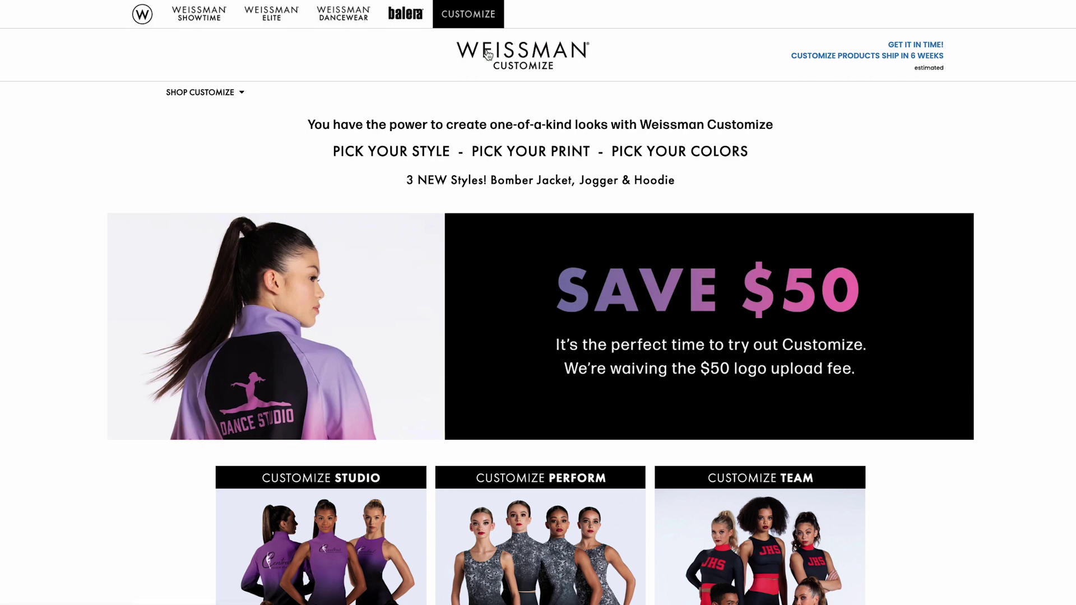
scroll(487, 53, "down", 6)
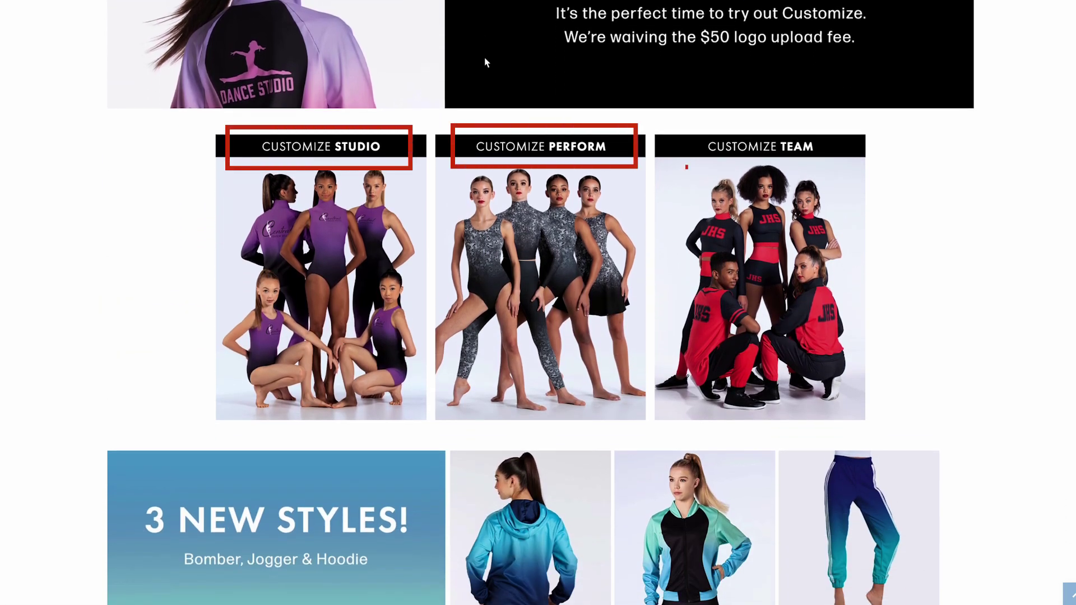
left_click(391, 193)
scroll(391, 193, "down", 8)
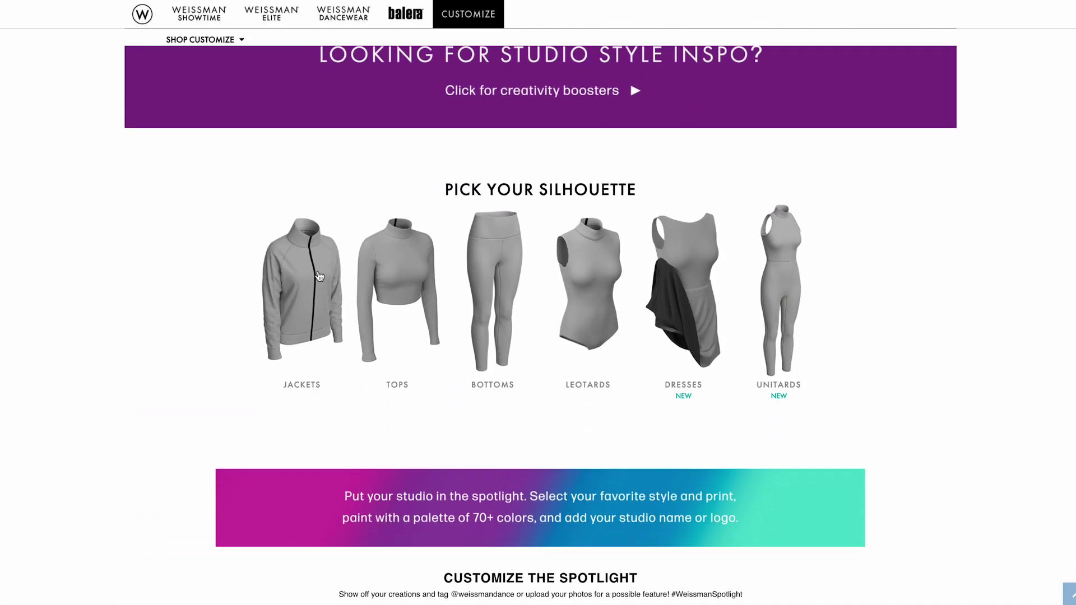
left_click(318, 276)
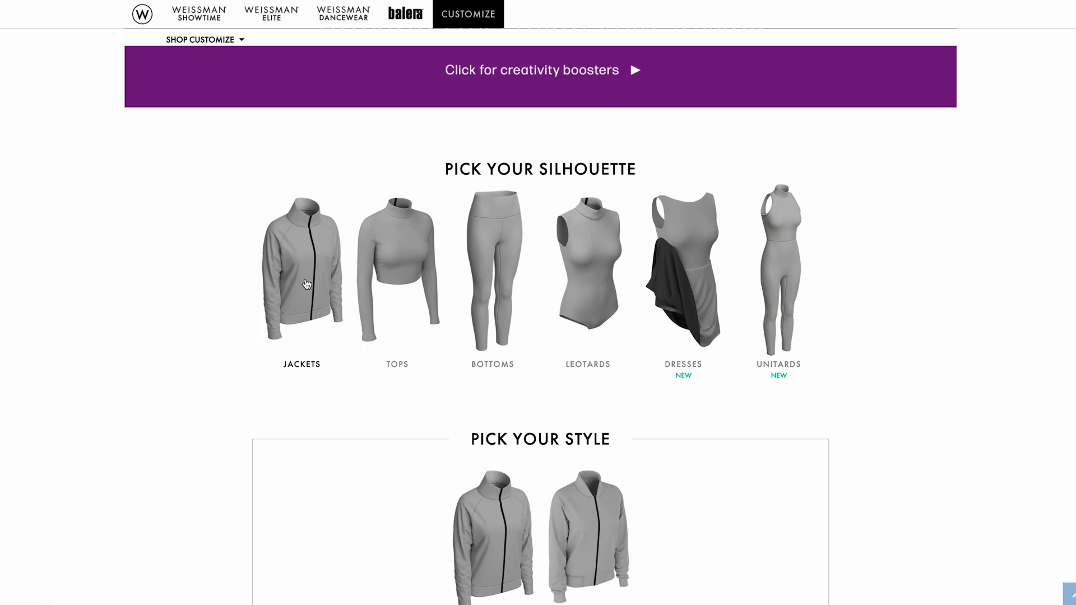
left_click(506, 327)
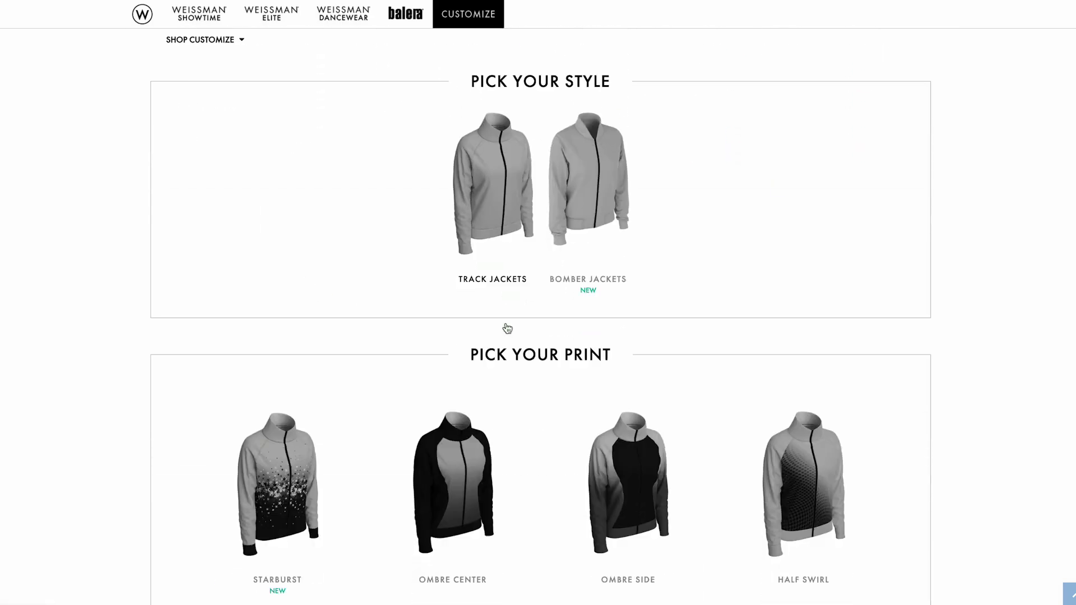
scroll(507, 329, "down", 9)
scroll(506, 329, "down", 3)
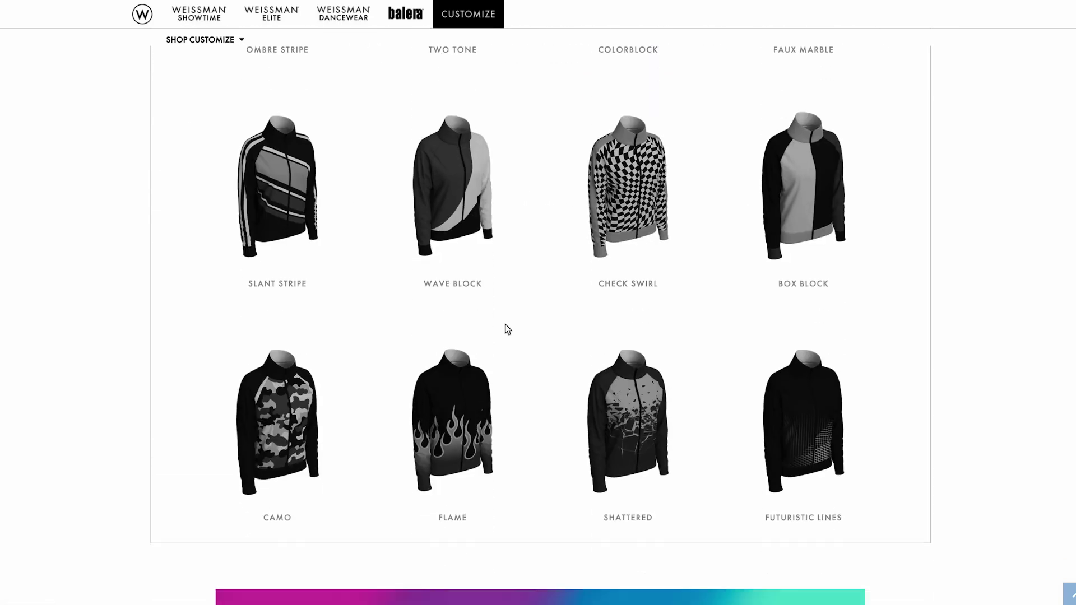
scroll(507, 329, "up", 11)
scroll(508, 330, "up", 2)
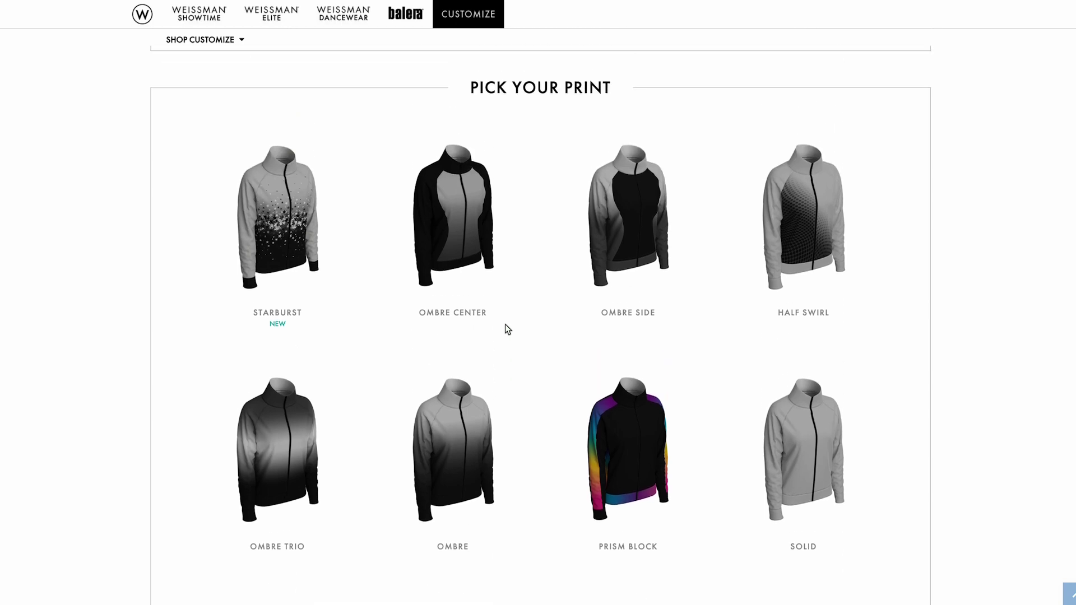
left_click(457, 235)
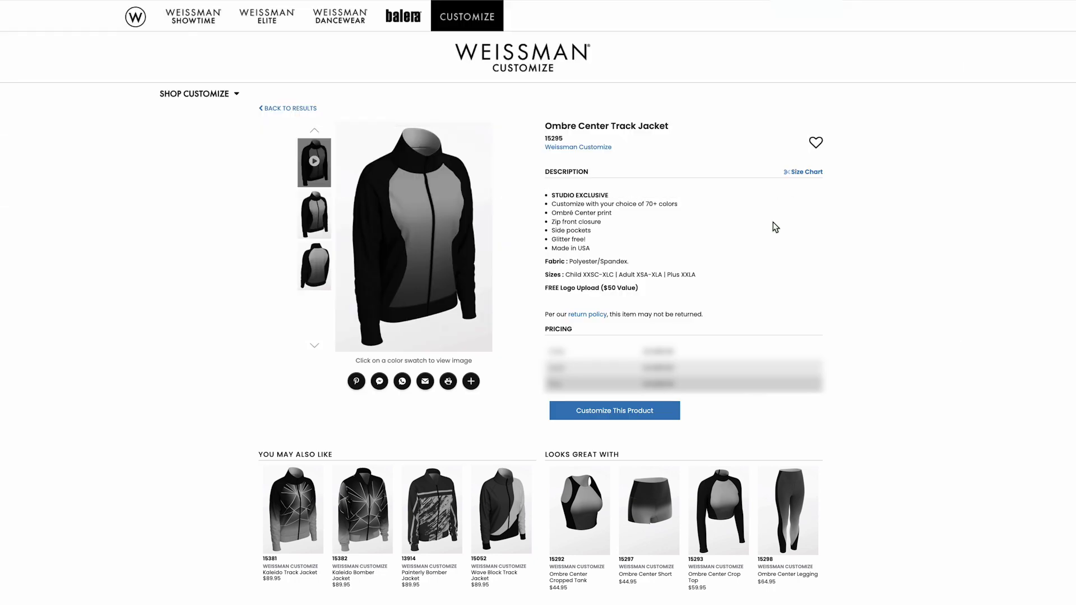
Start customizing the jacket and set Color 1 to Navy after trying other colours
left_click(674, 403)
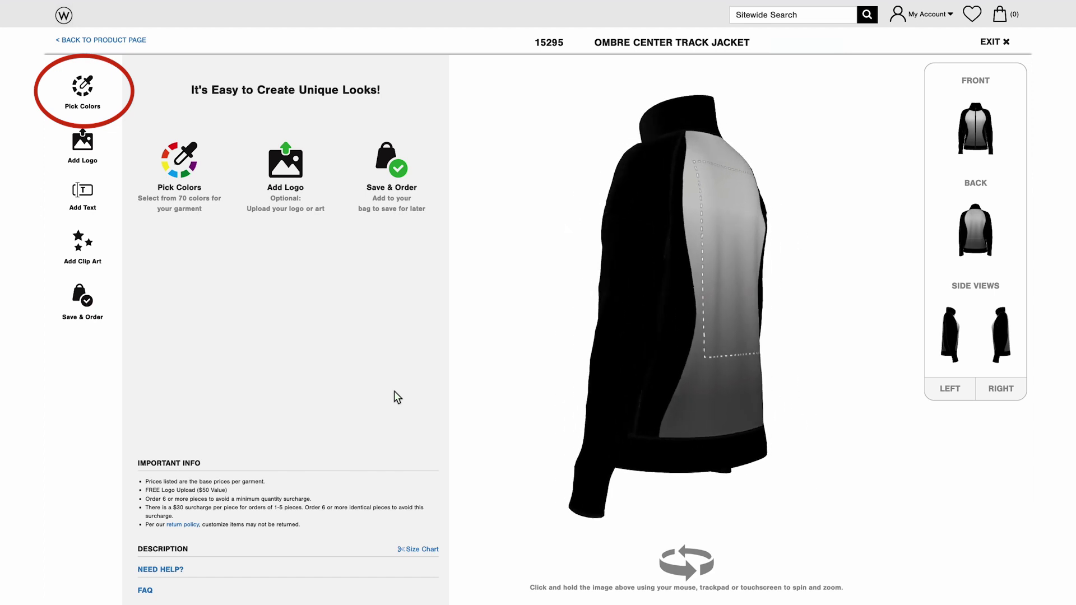
left_click(80, 94)
left_click(192, 135)
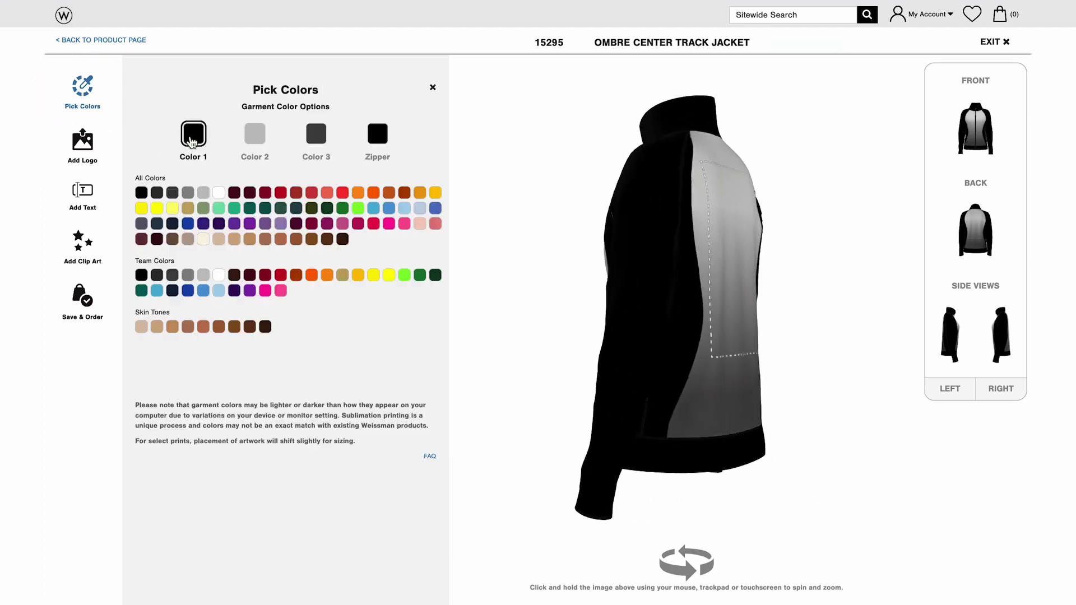
left_click(219, 208)
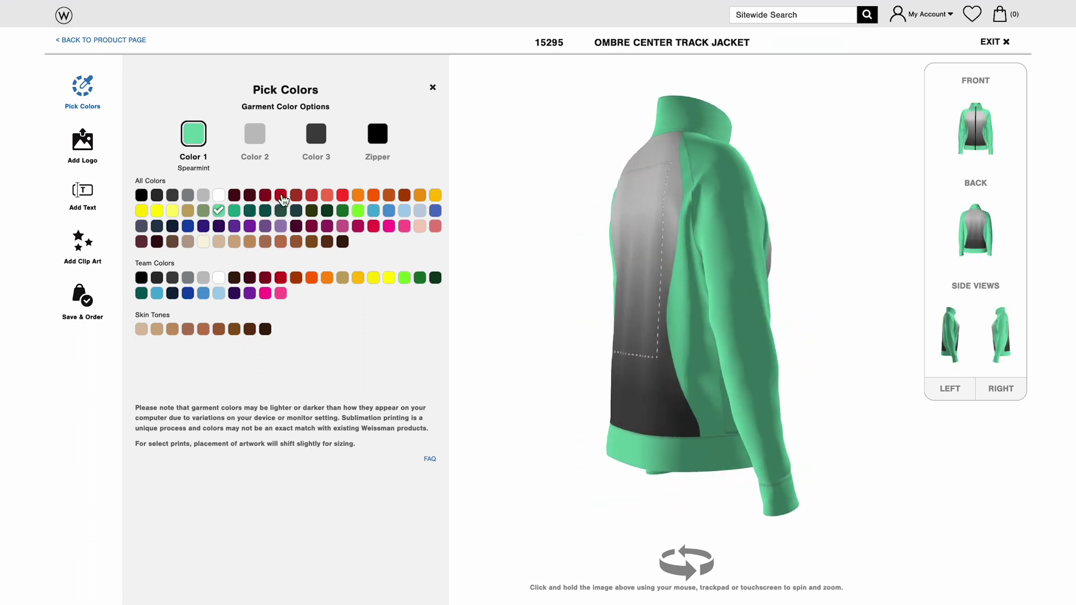
left_click(282, 198)
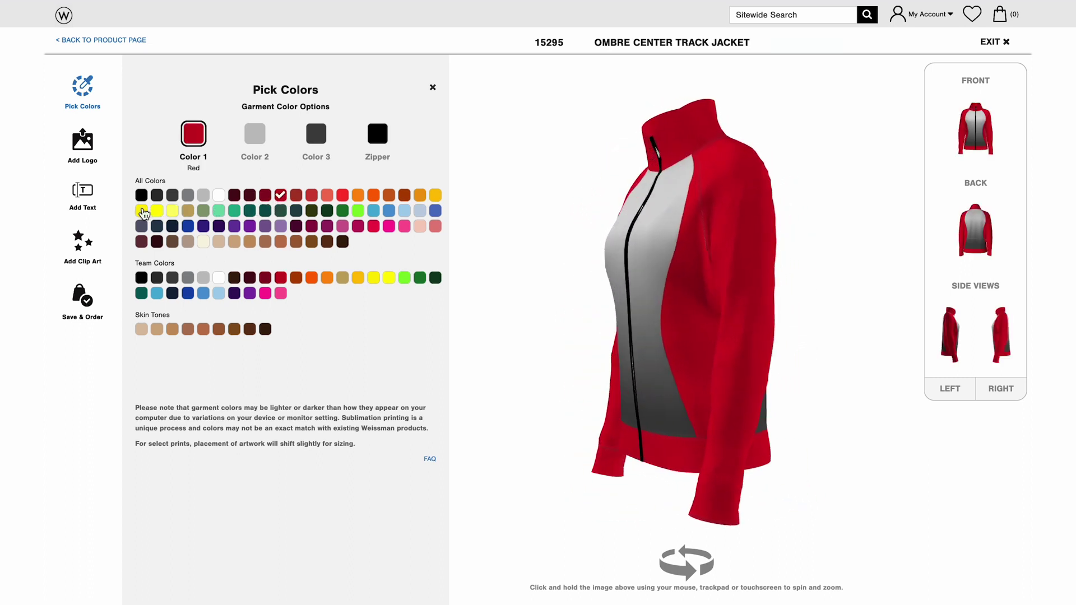
left_click(142, 211)
left_click(173, 226)
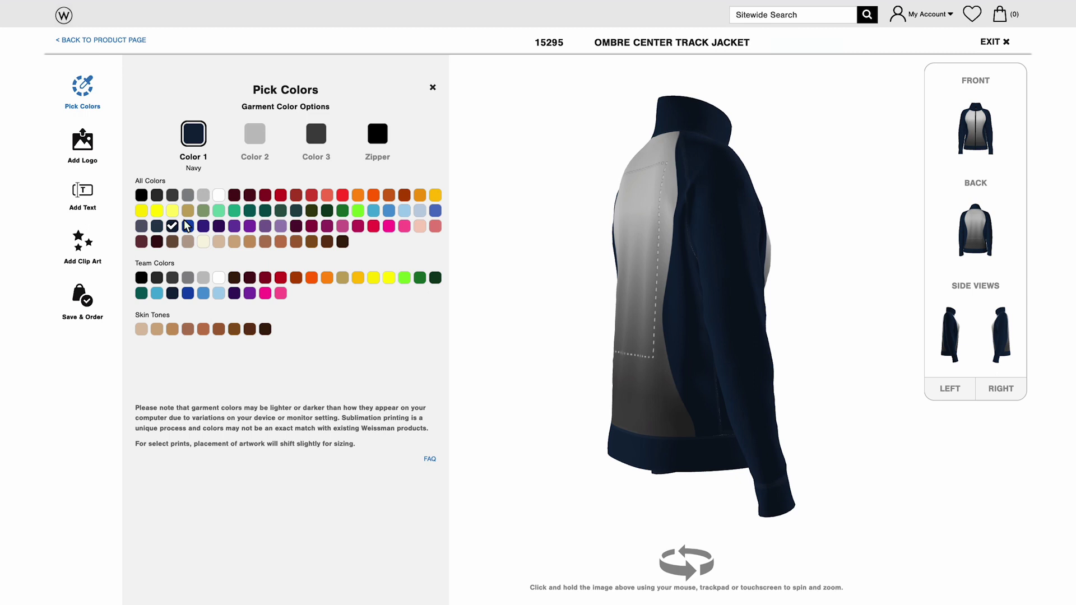
Set Color 2 to Canary, Color 3 to Orange and the zipper to Navy
left_click(255, 133)
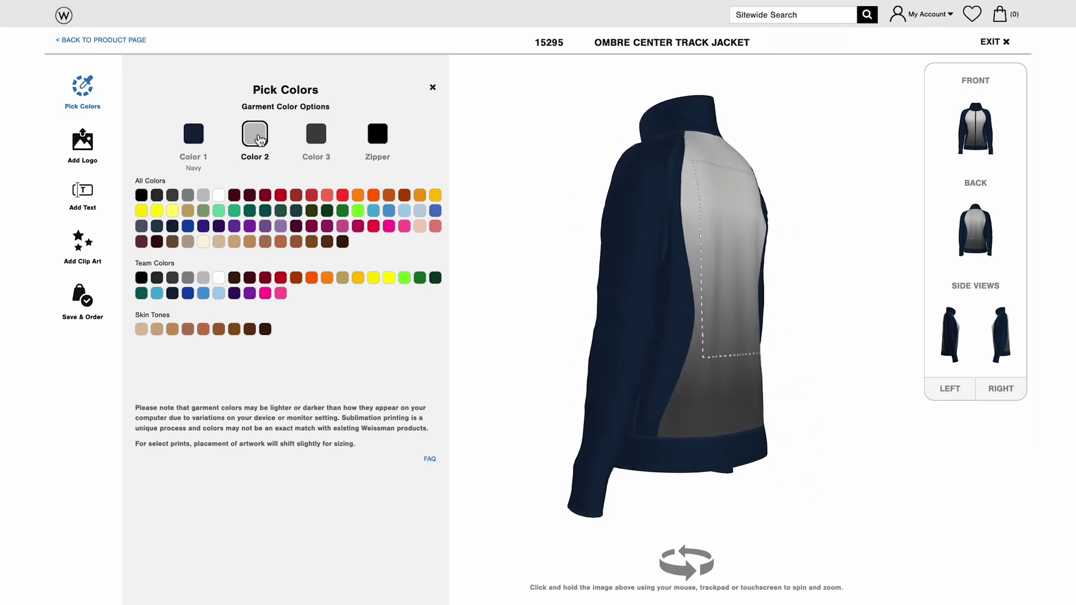
left_click(142, 211)
left_click(317, 135)
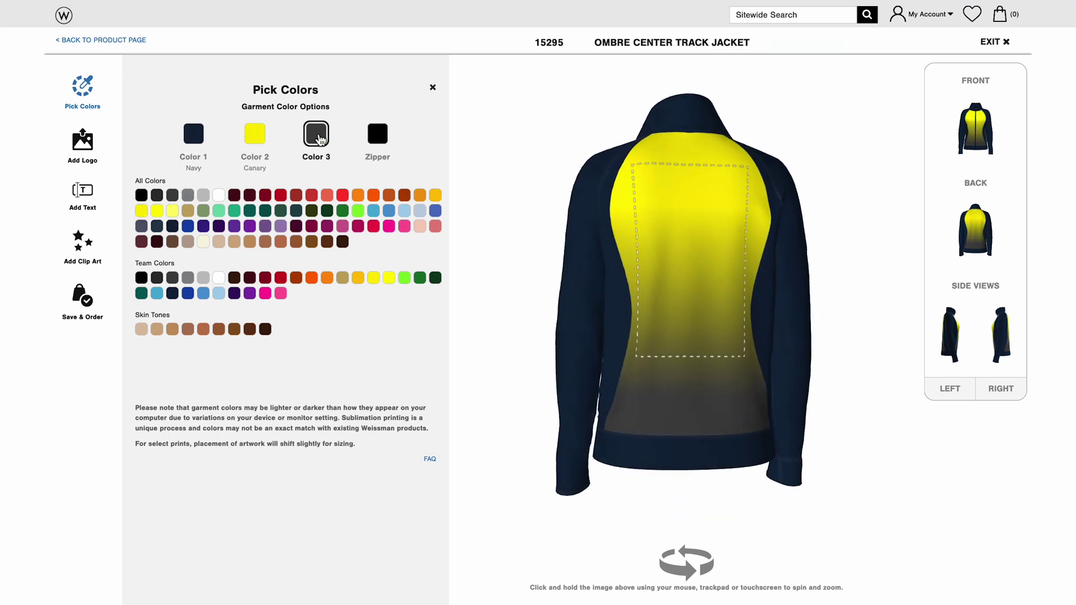
left_click(357, 195)
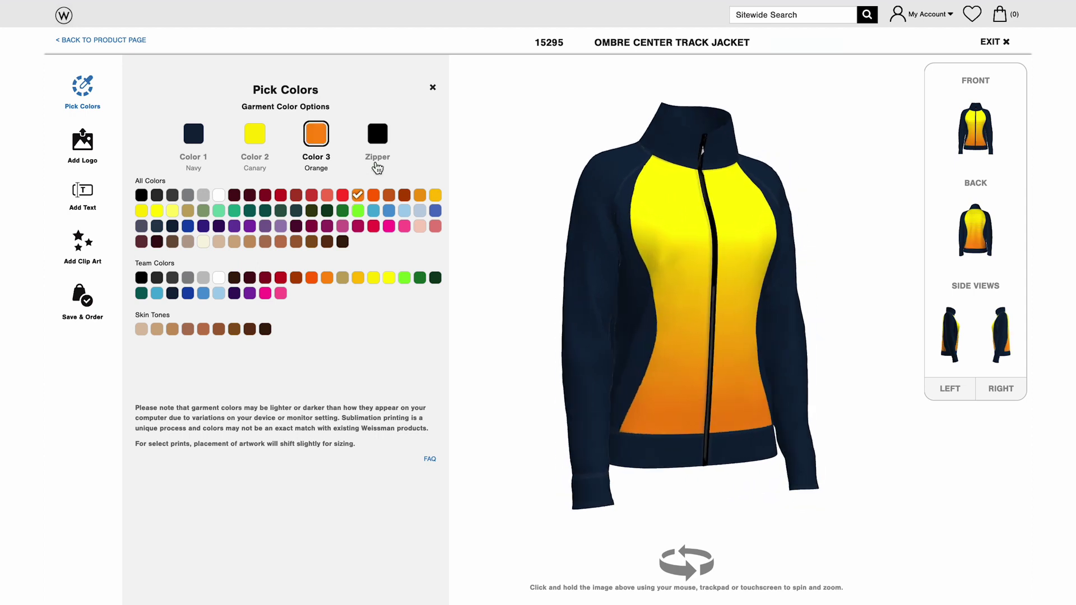
left_click(377, 136)
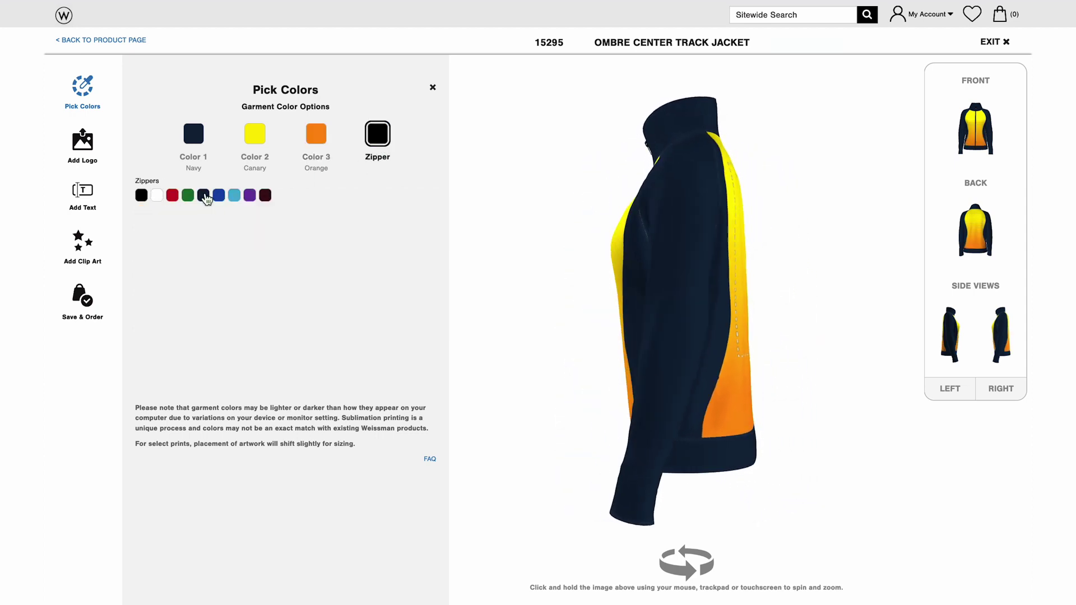
left_click(204, 196)
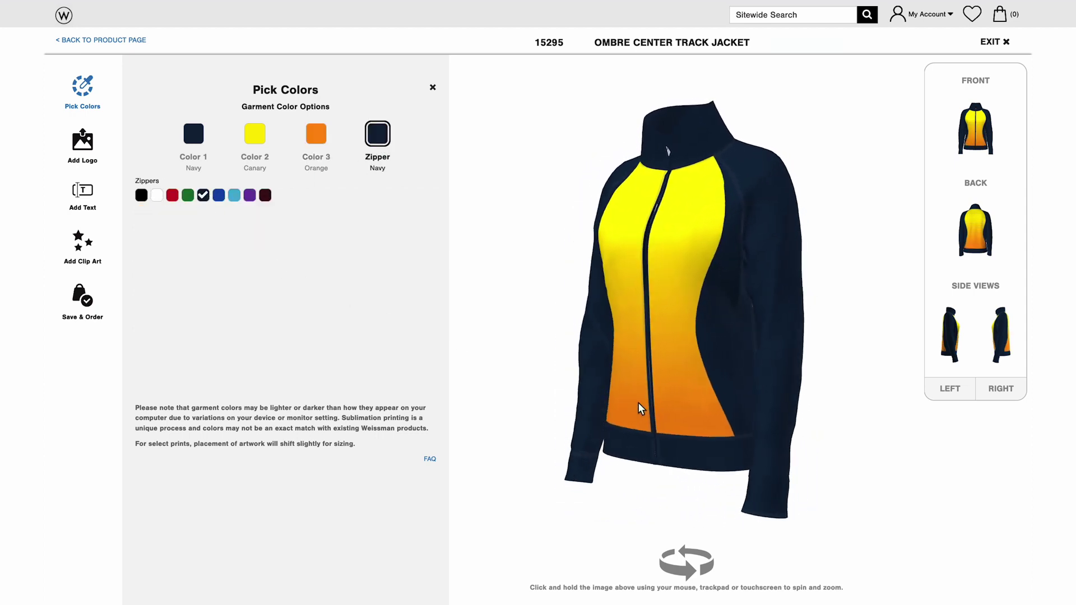
Check the coloured jacket from the front, back and left-side views
left_click(976, 144)
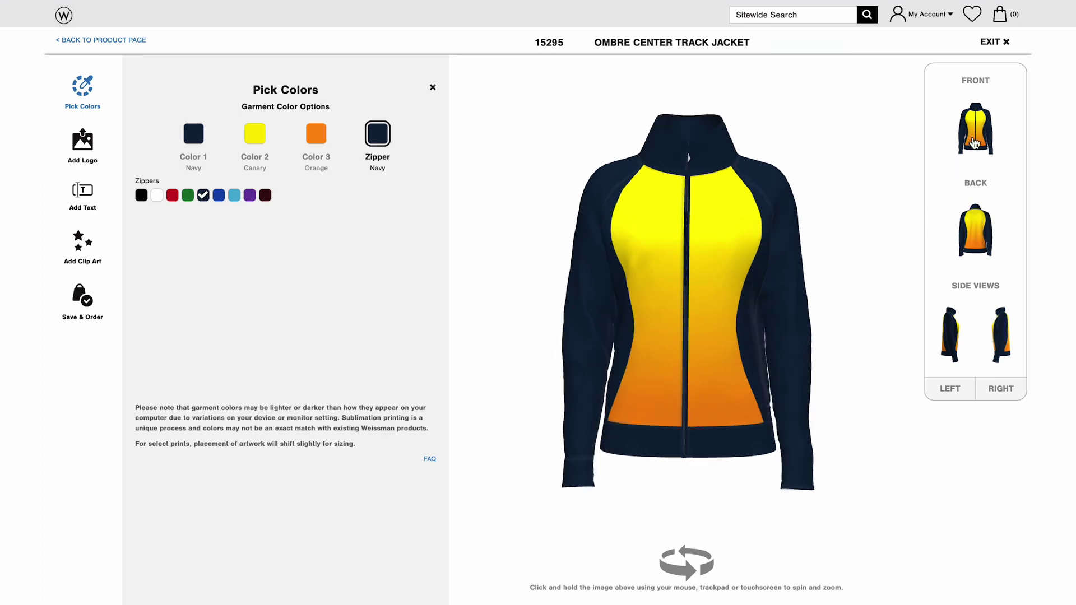
left_click(978, 228)
left_click(956, 337)
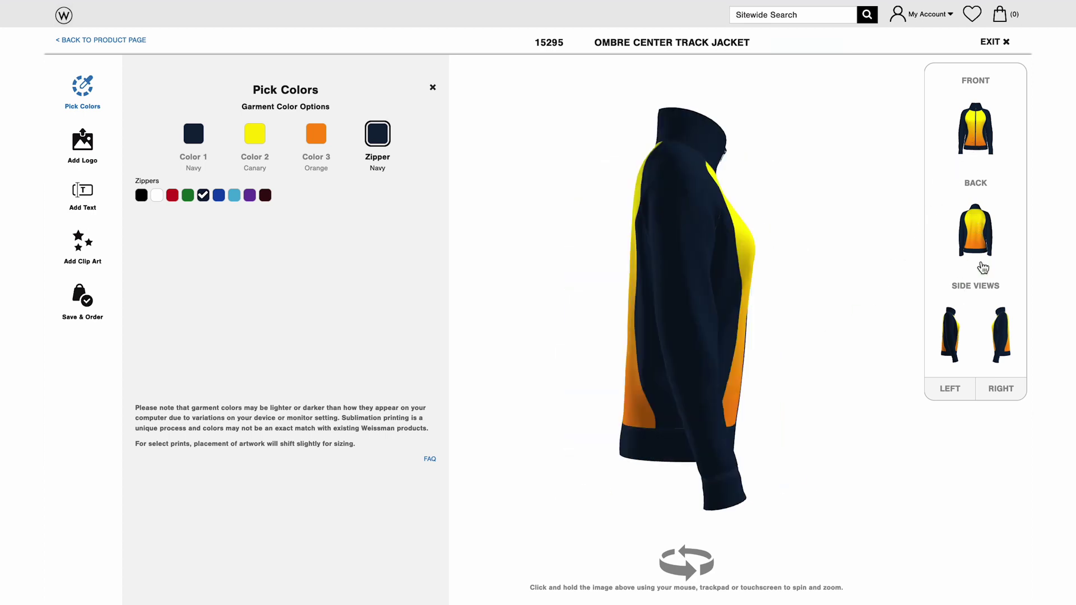
left_click(978, 144)
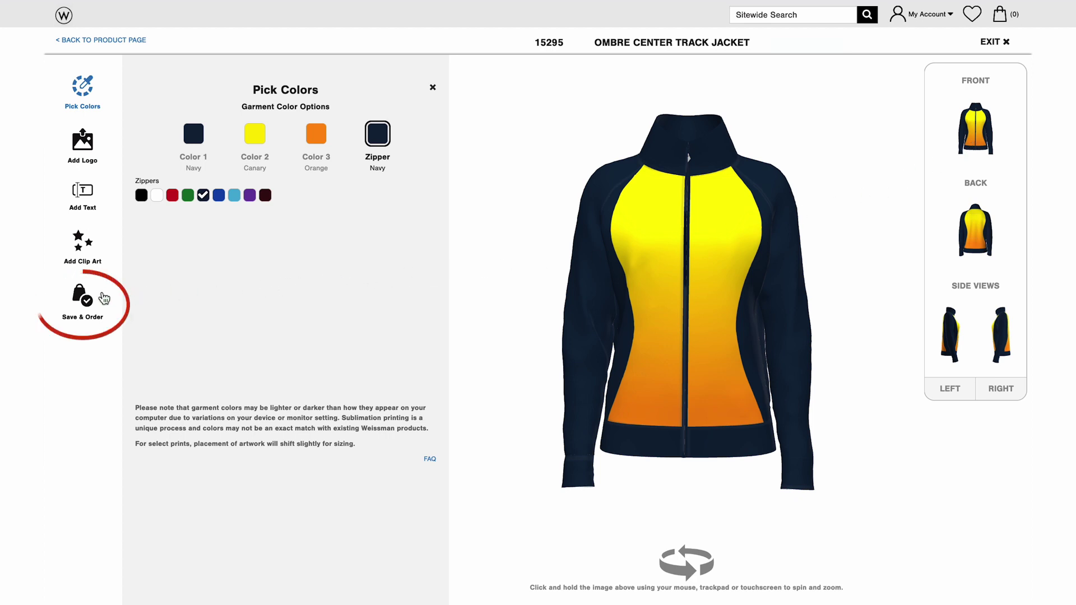
Open Save & Order and enter quantities of 4 LC and 2 XLC, then select the XSA box
left_click(83, 301)
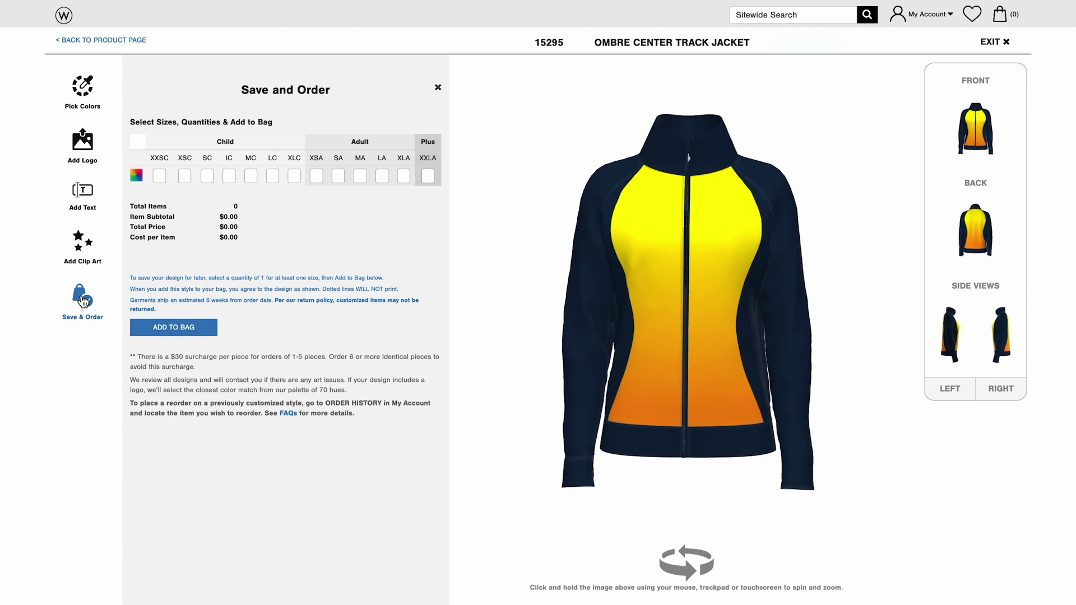
left_click(272, 176)
type("4")
left_click(294, 176)
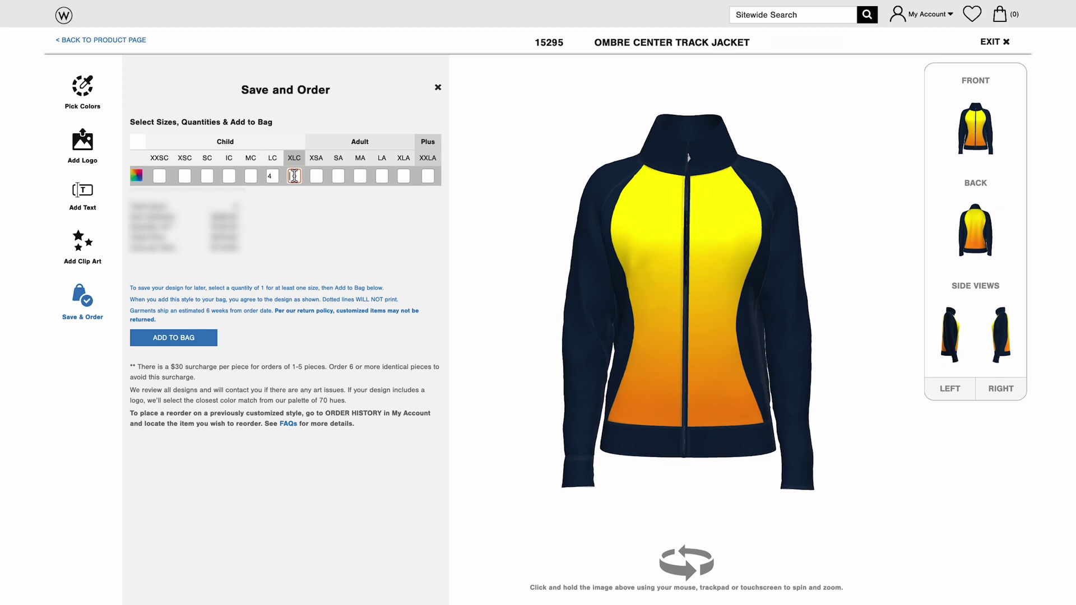
type("2")
left_click(316, 176)
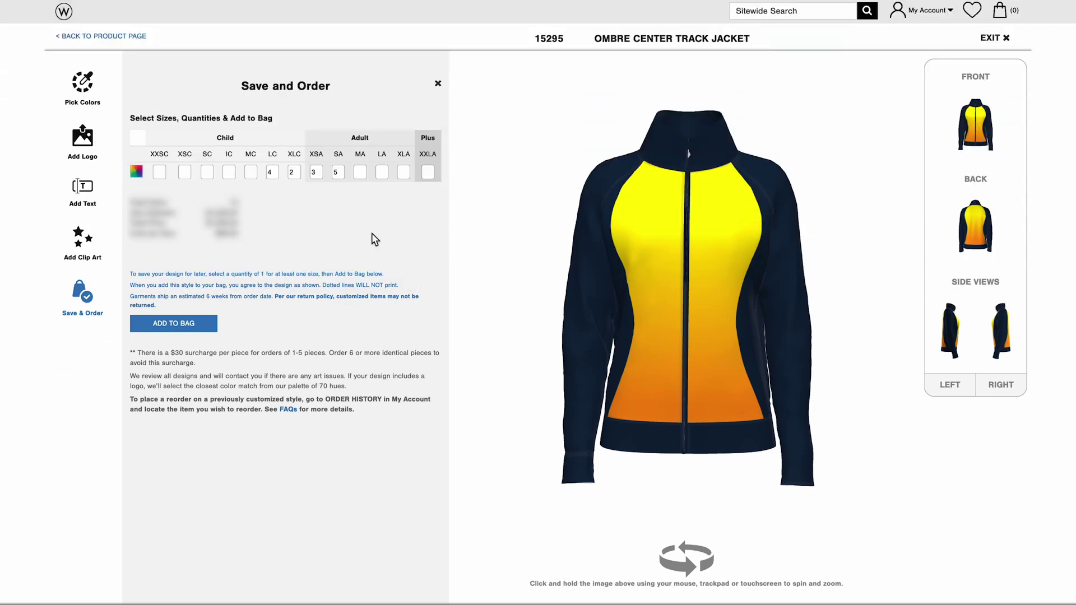
Upload Logo1.png via Add Logo's drag-and-drop area onto the jacket back
left_click(83, 145)
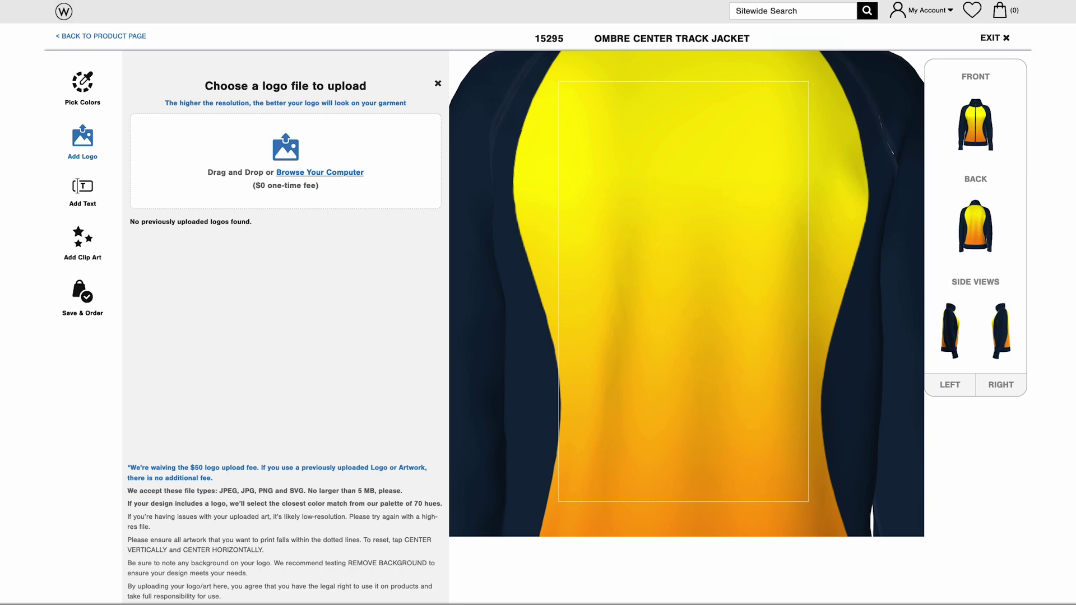
left_click_drag(644, 94, 278, 153)
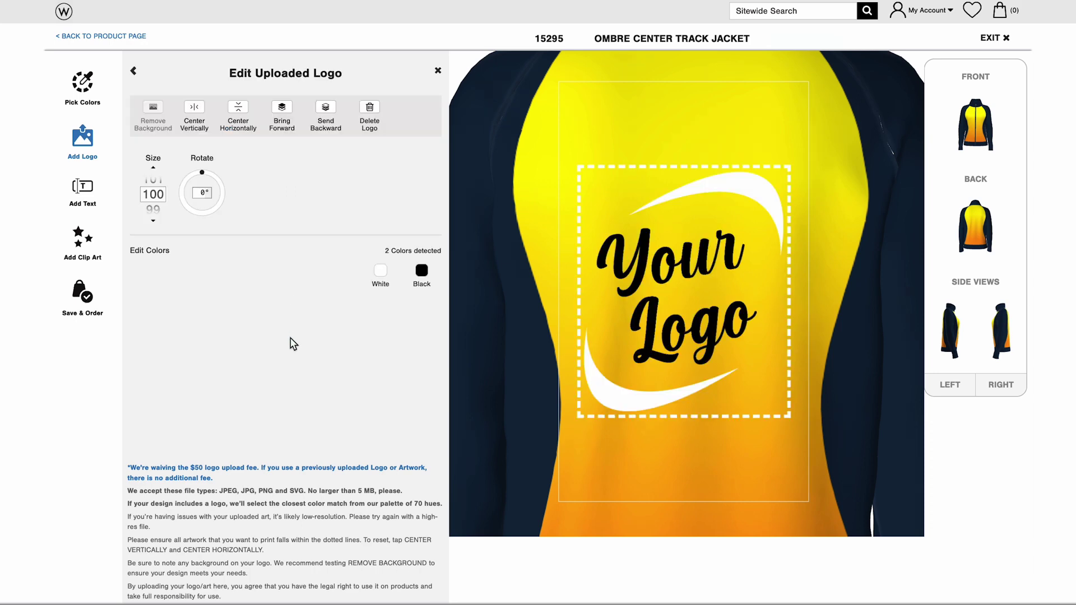
Move the back logo higher, centre it horizontally and set its size to 115
left_click_drag(658, 303, 661, 232)
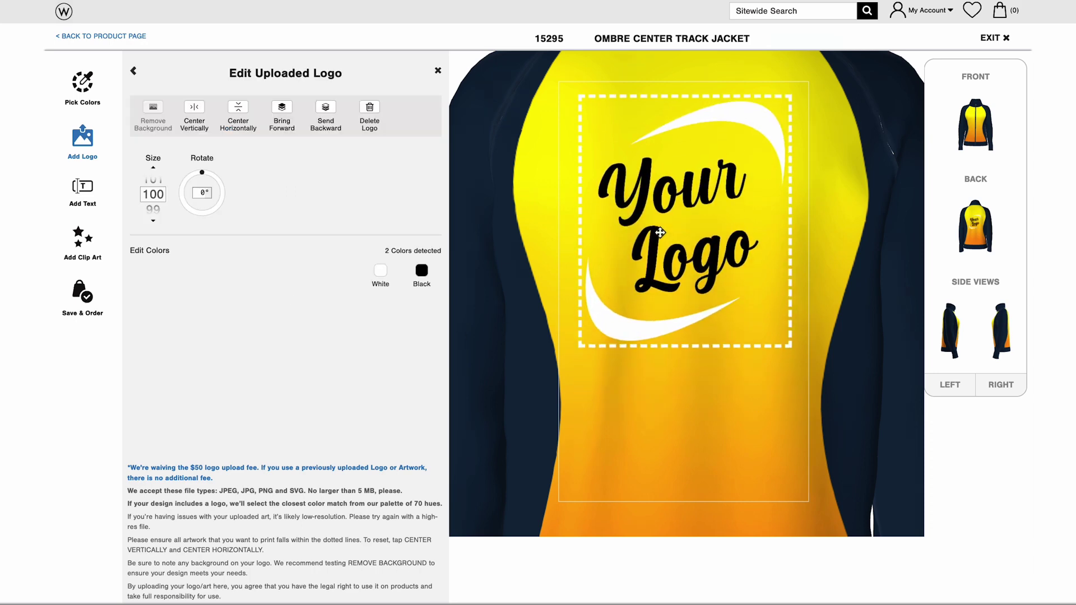
left_click(240, 113)
left_click(162, 194)
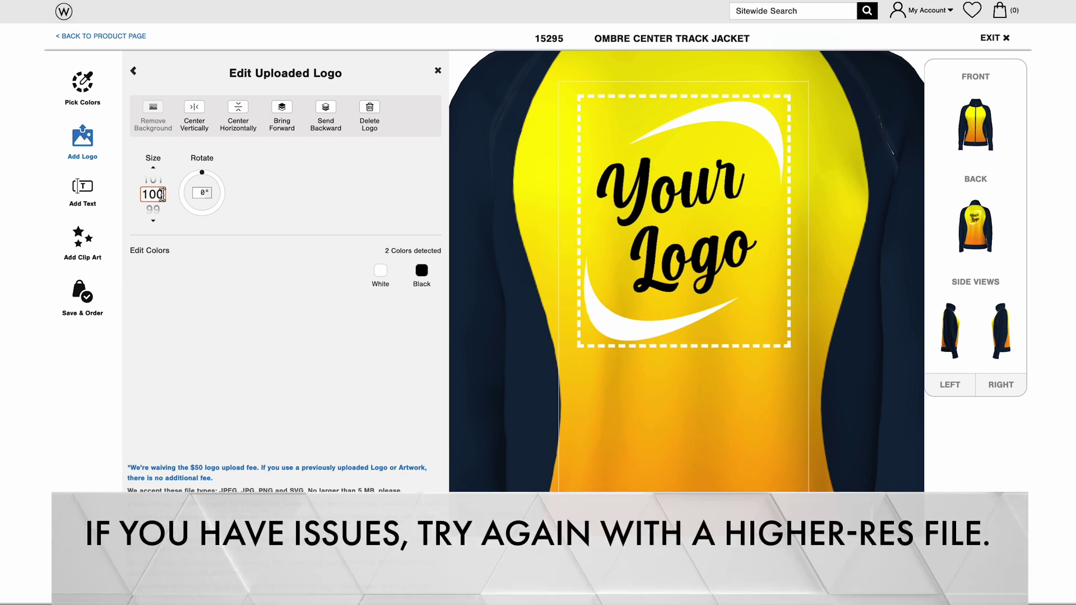
double_click(162, 195)
type("11")
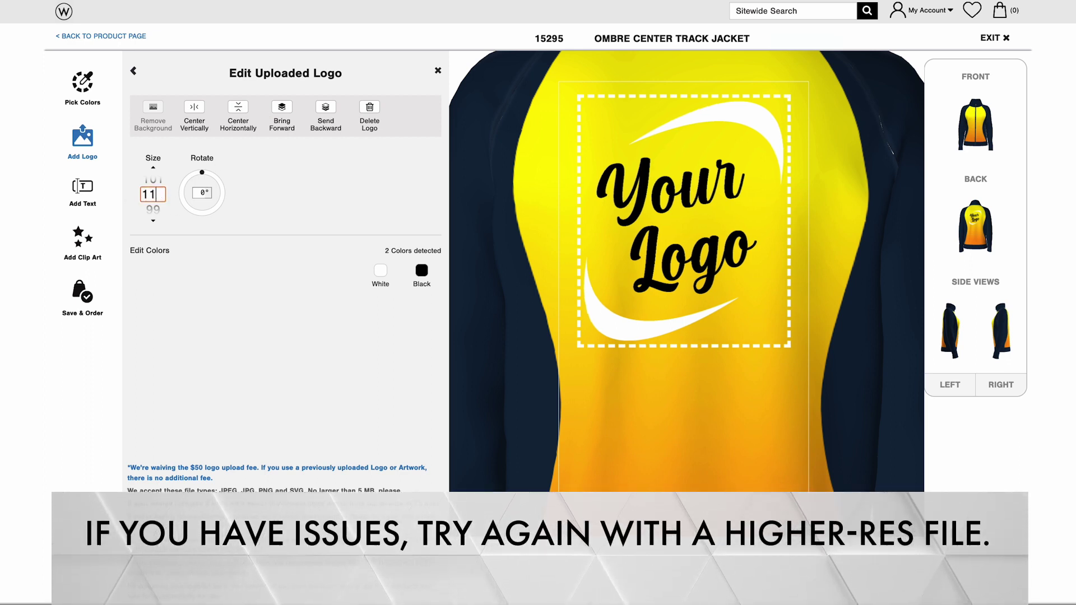
type("5")
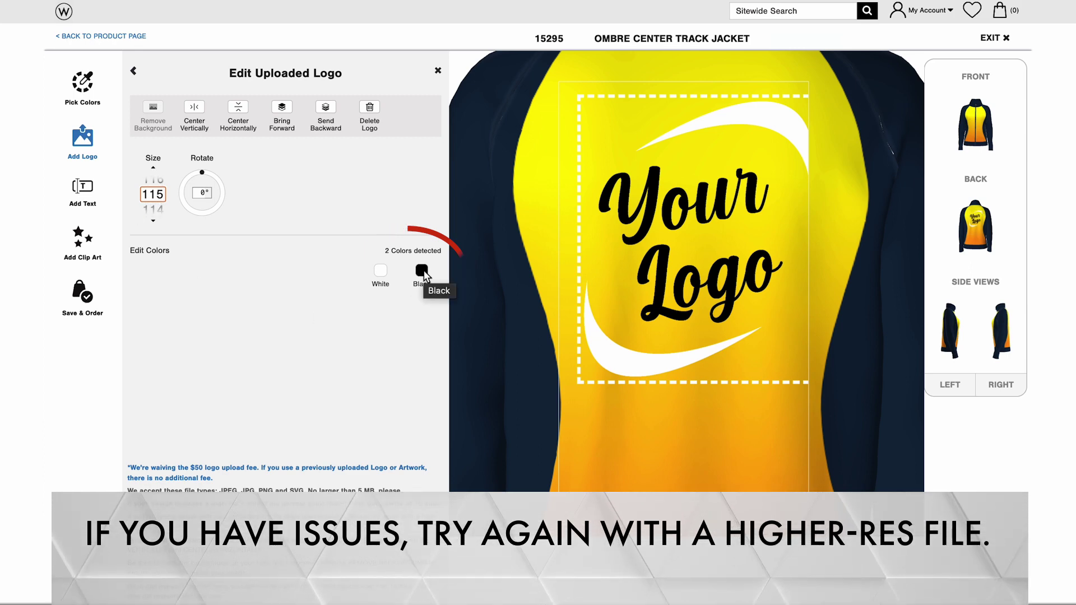
Recolour the logo's black parts to Navy
left_click(423, 271)
left_click(167, 242)
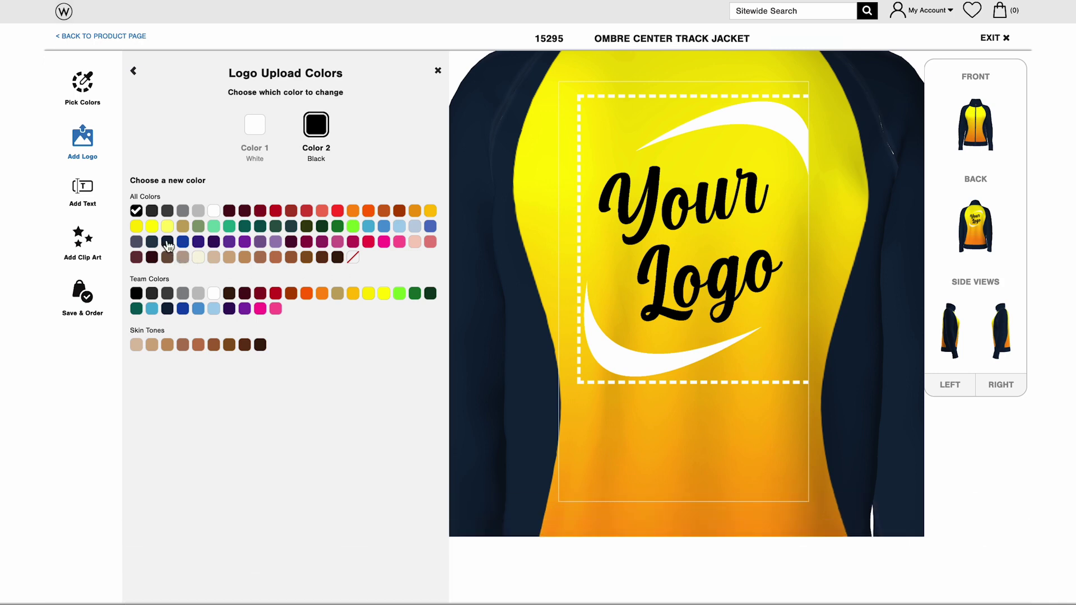
left_click(134, 73)
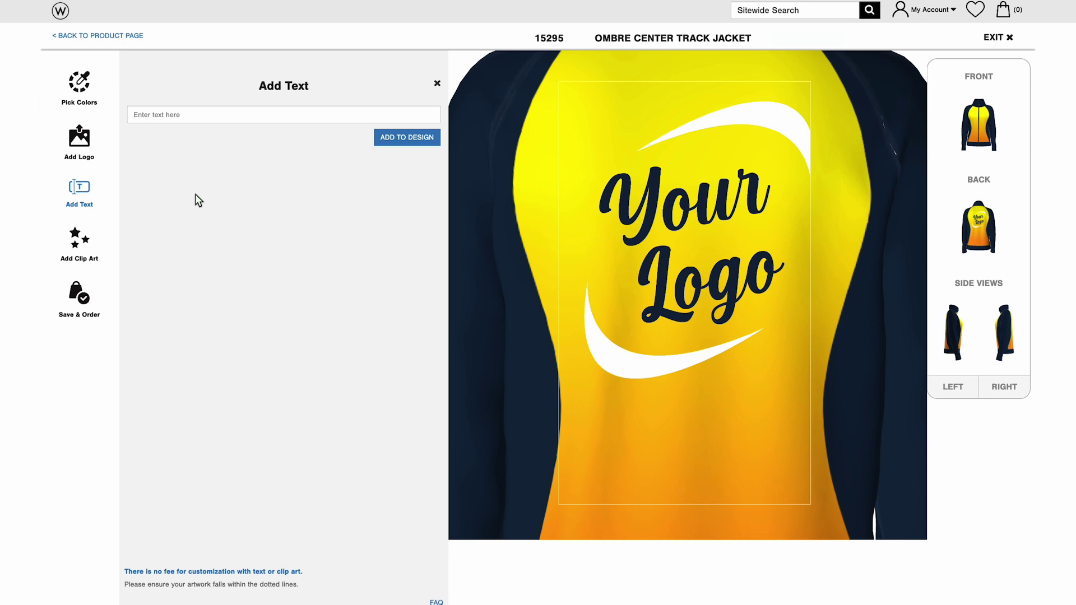
Add the text 'Dancer' and move it below the back logo
left_click(184, 115)
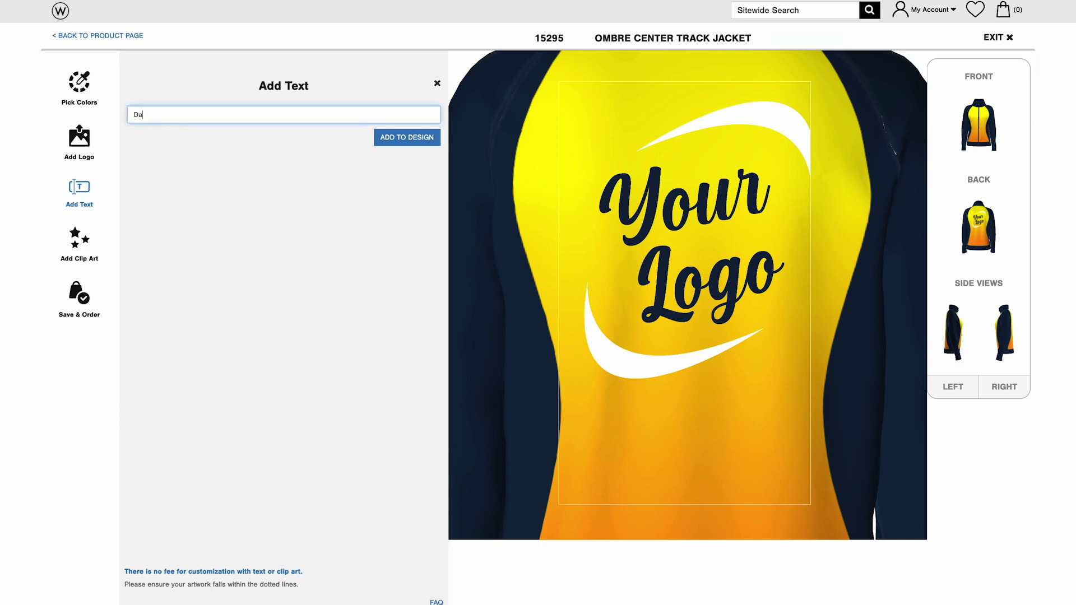
type("Dancer")
left_click(405, 144)
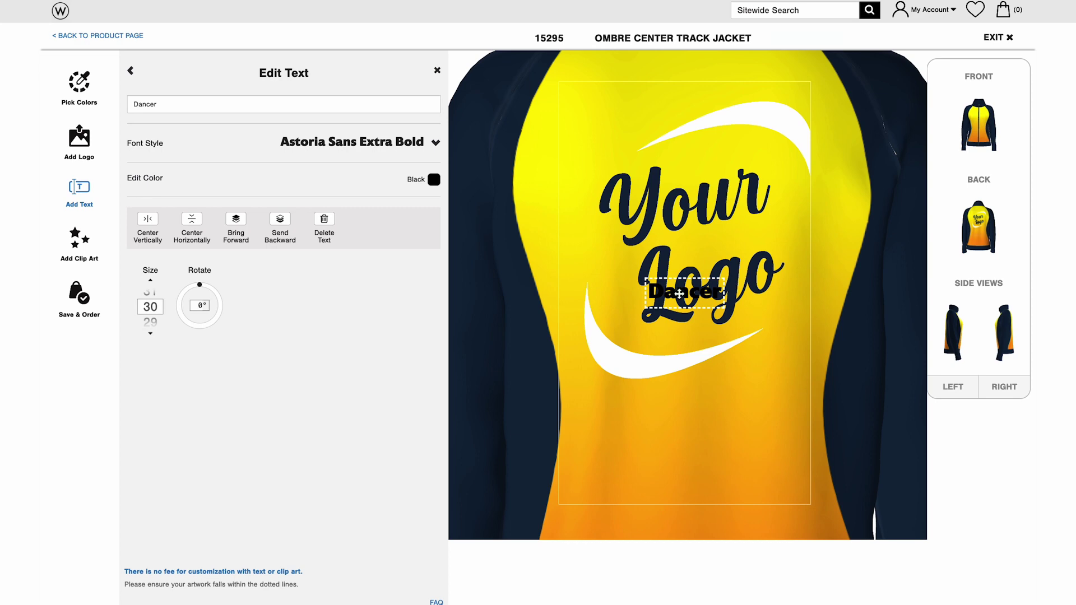
left_click_drag(679, 293, 682, 450)
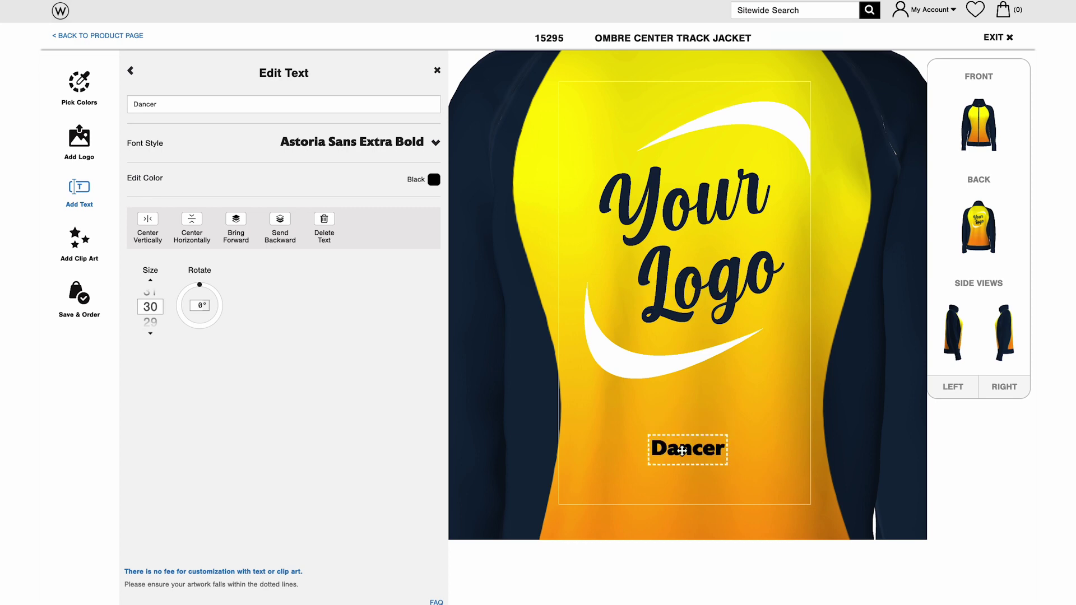
Set the 'Dancer' font to Bebas Neue Pro Expanded Extra Bold
left_click(395, 145)
left_click(278, 307)
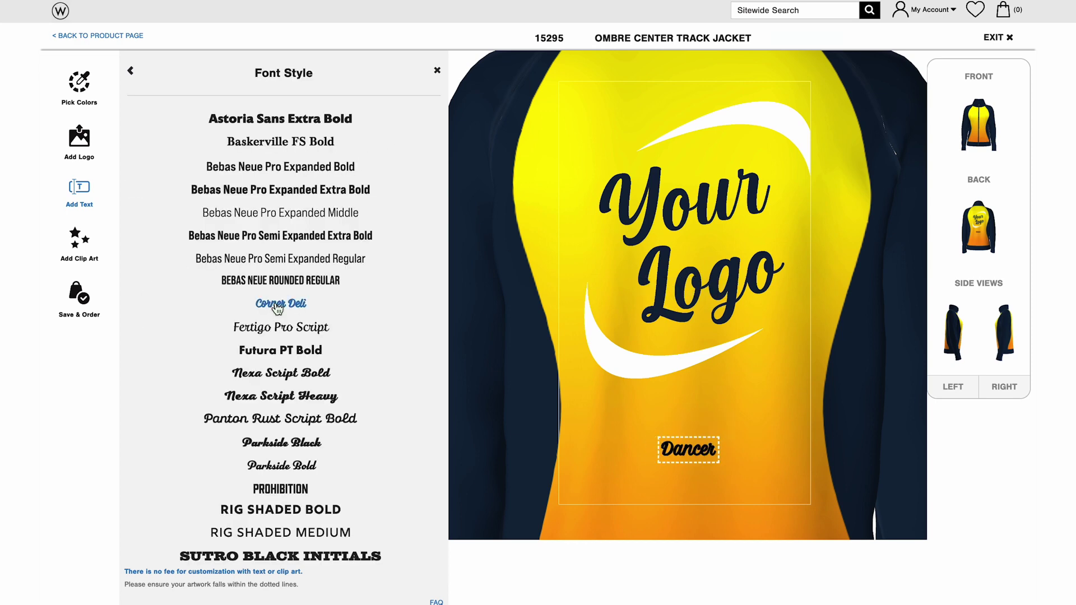
left_click(282, 352)
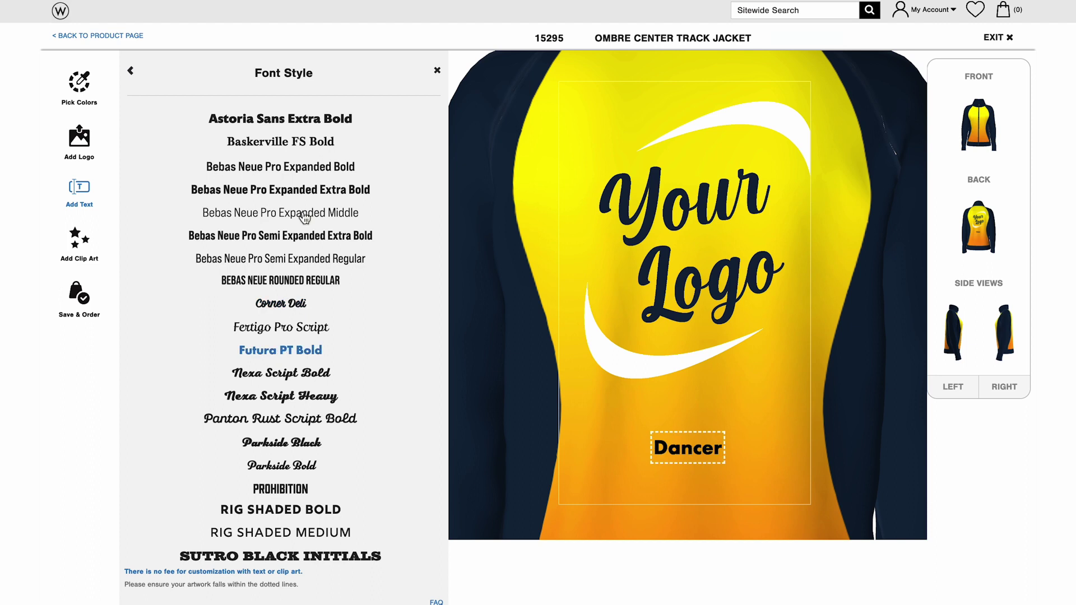
left_click(292, 194)
left_click(132, 73)
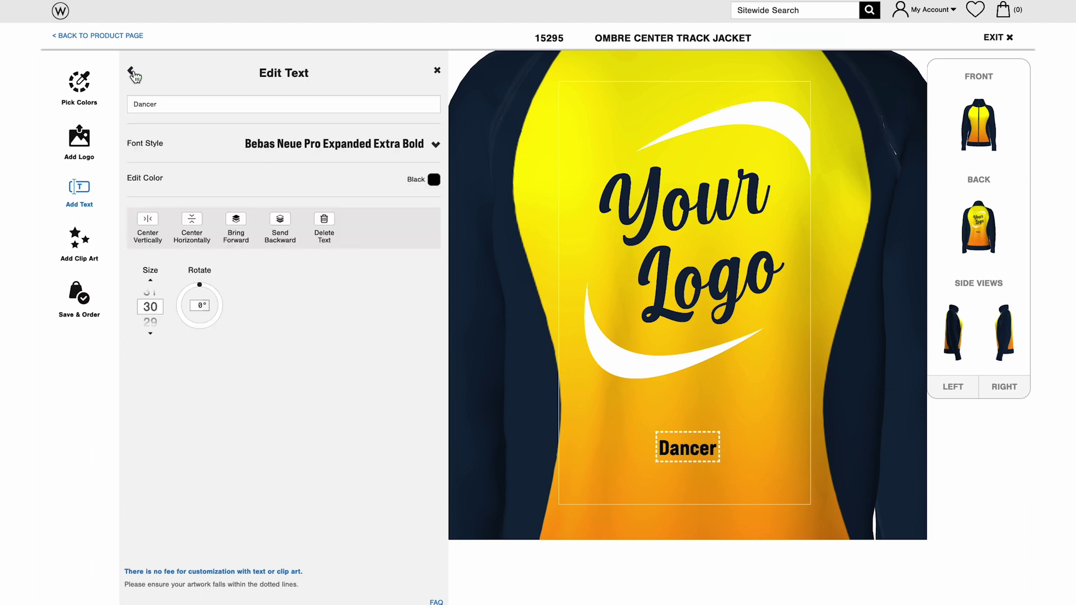
Make 'Dancer' Navy, centre it horizontally at size 50, and open Save & Order
left_click(434, 181)
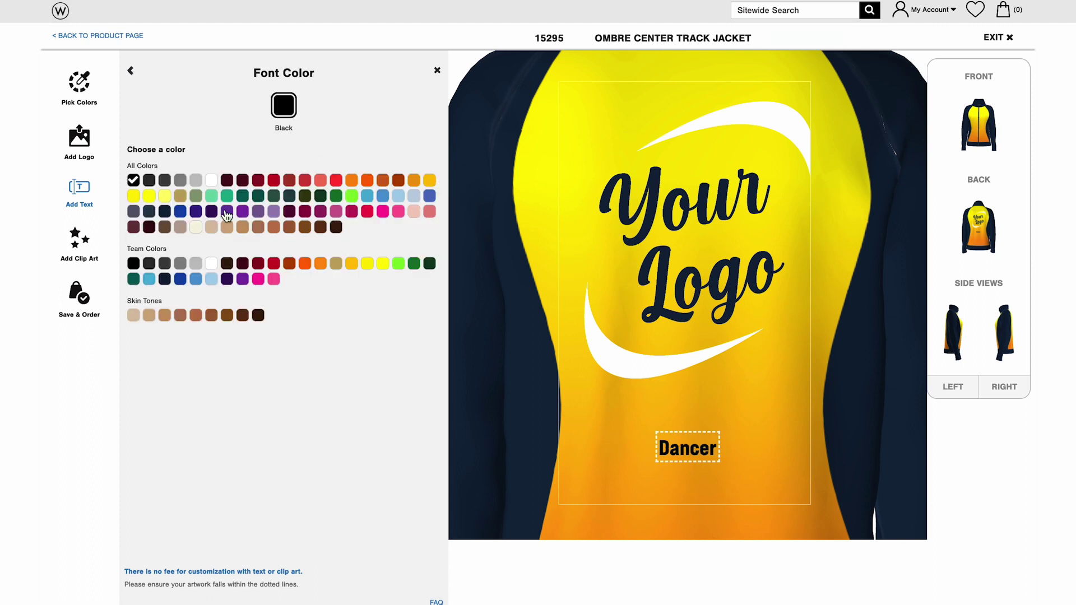
left_click(164, 212)
left_click(131, 75)
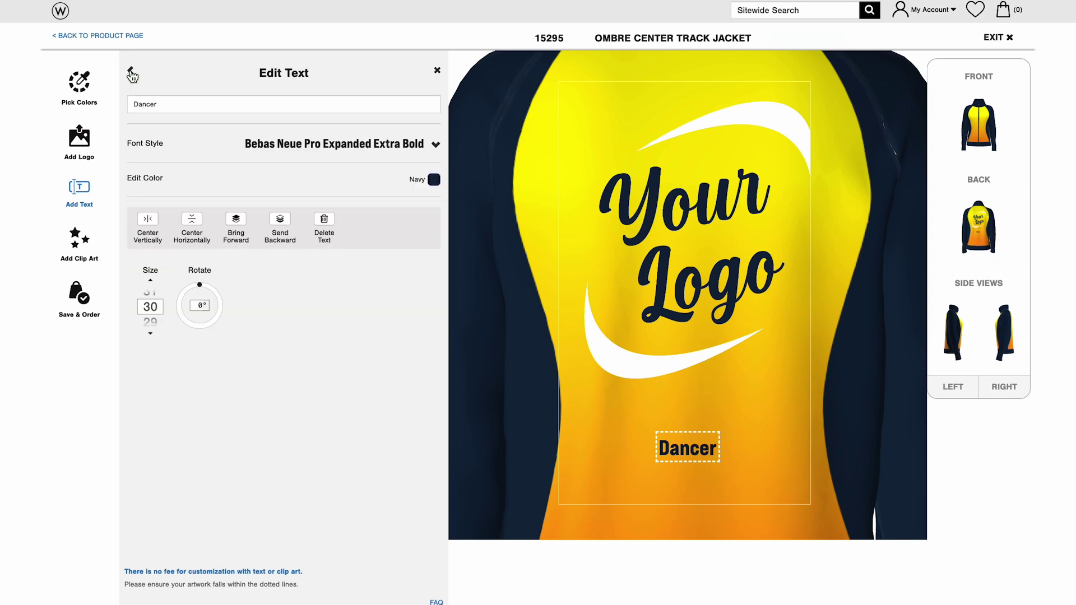
left_click(193, 224)
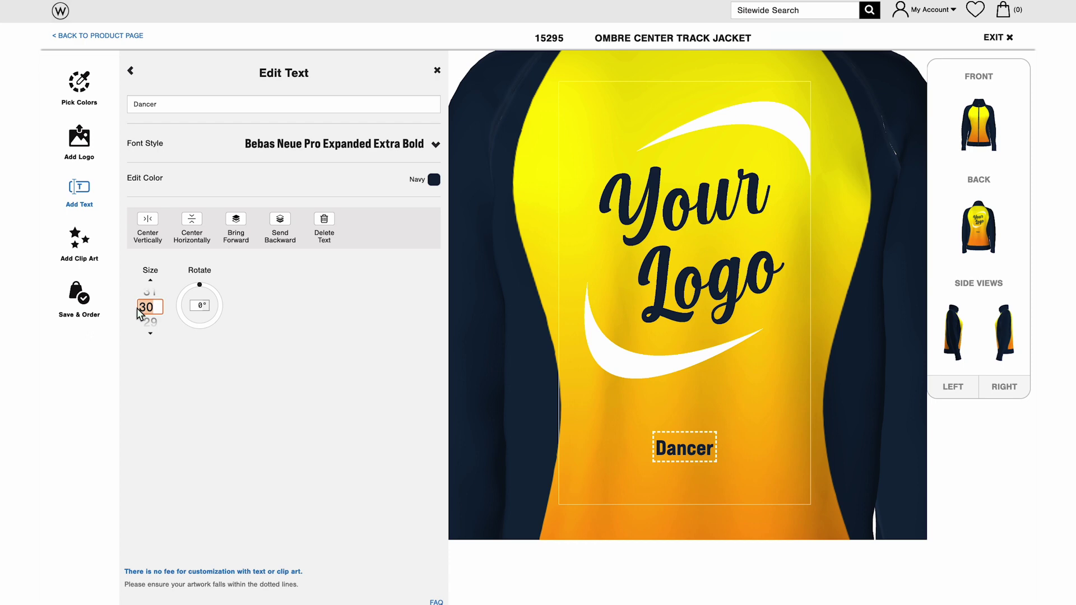
type("50")
key("Return")
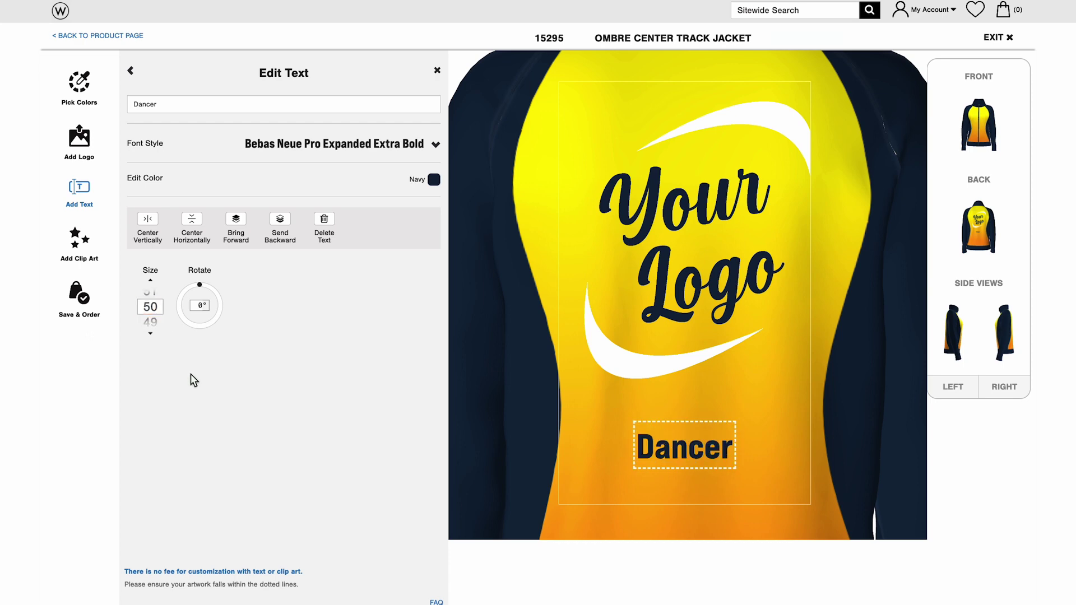
left_click(76, 296)
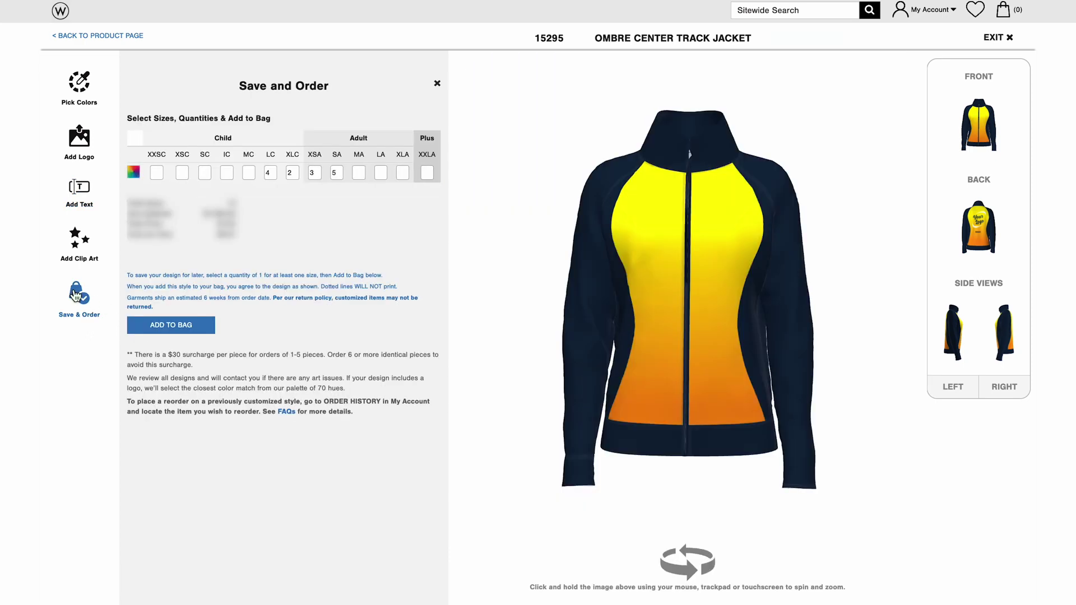
left_click(996, 222)
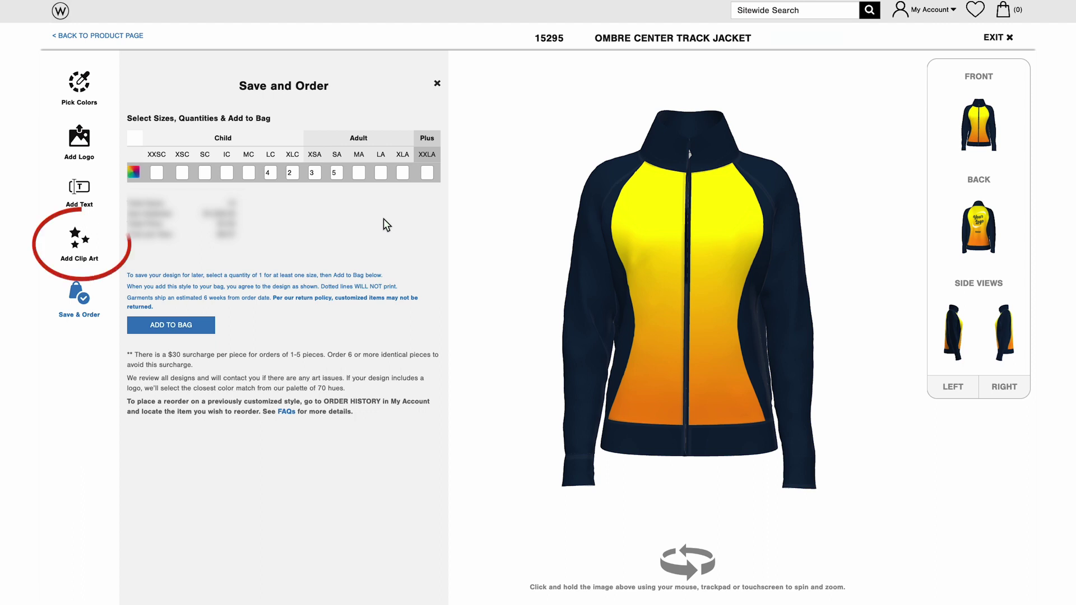
Add a solid Stars clip-art star, make it White at size 12, left of 'Dancer'
left_click(78, 246)
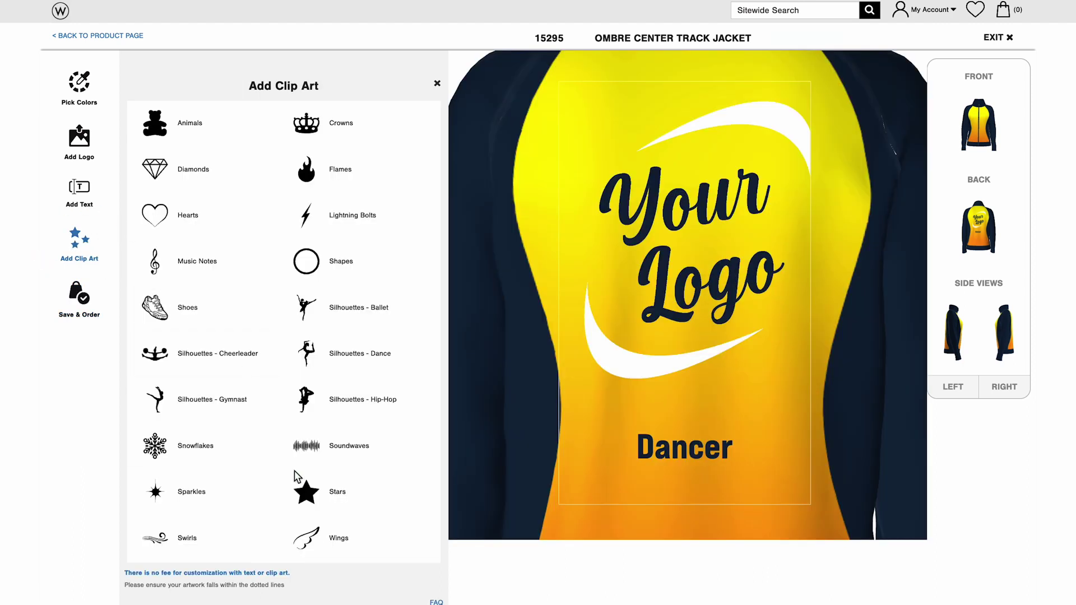
left_click(306, 494)
left_click(184, 152)
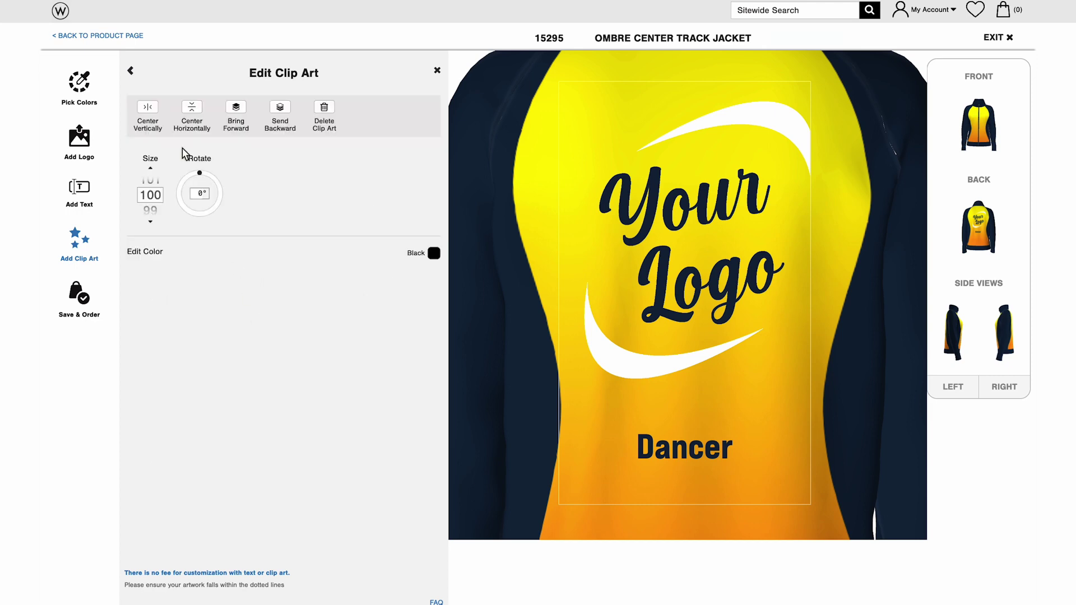
left_click(432, 254)
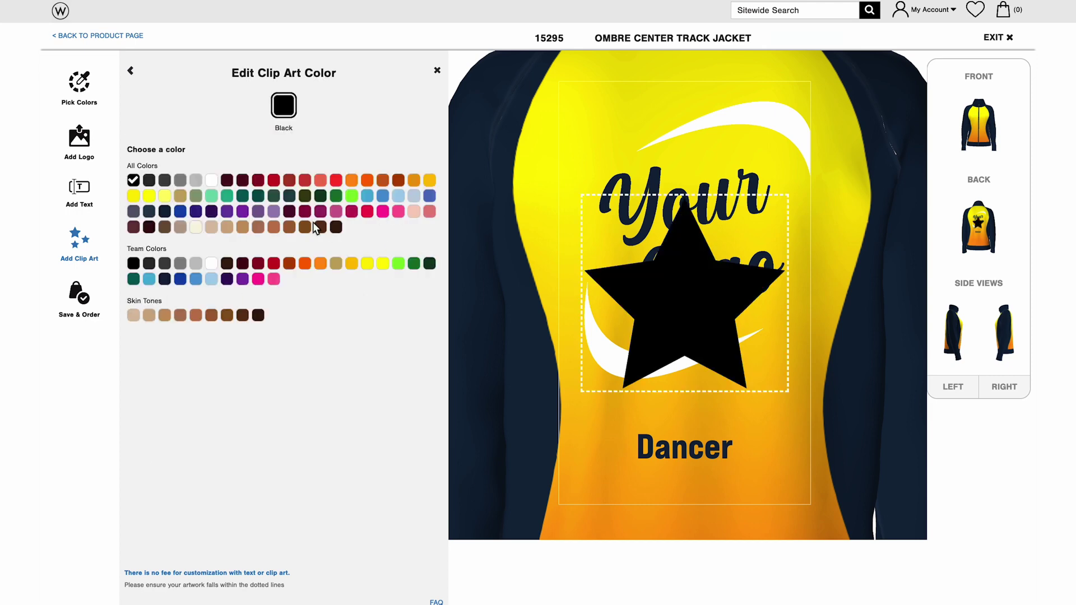
left_click(211, 181)
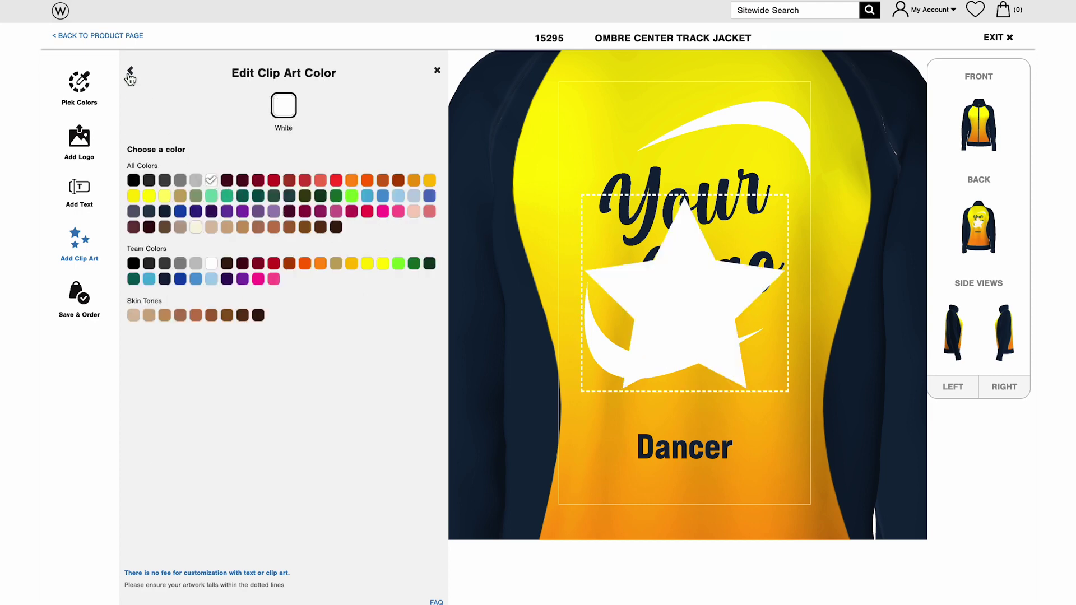
left_click(130, 73)
double_click(153, 196)
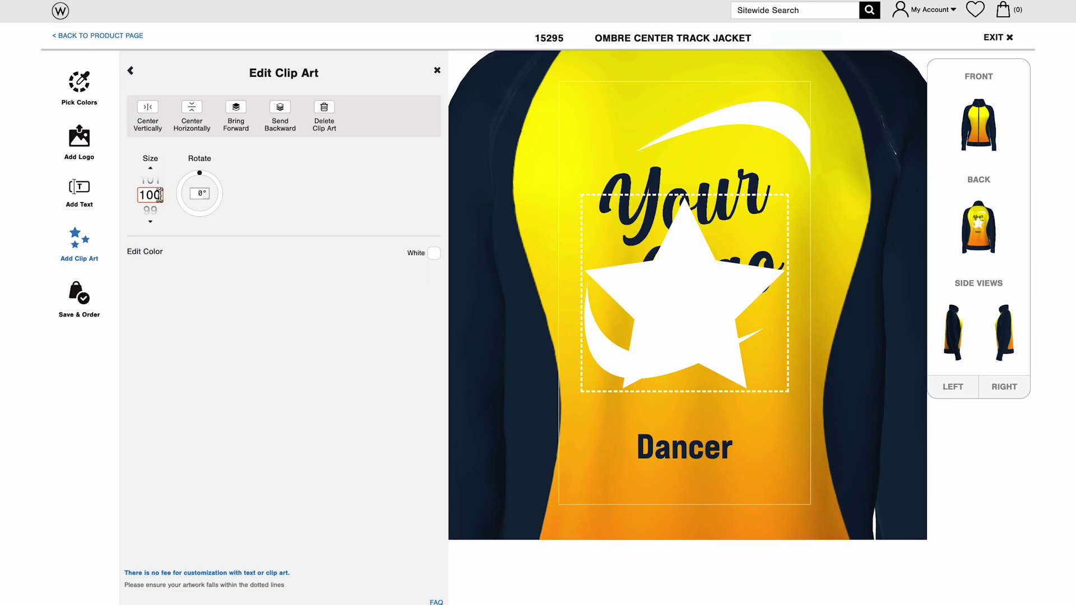
type("12")
key("Return")
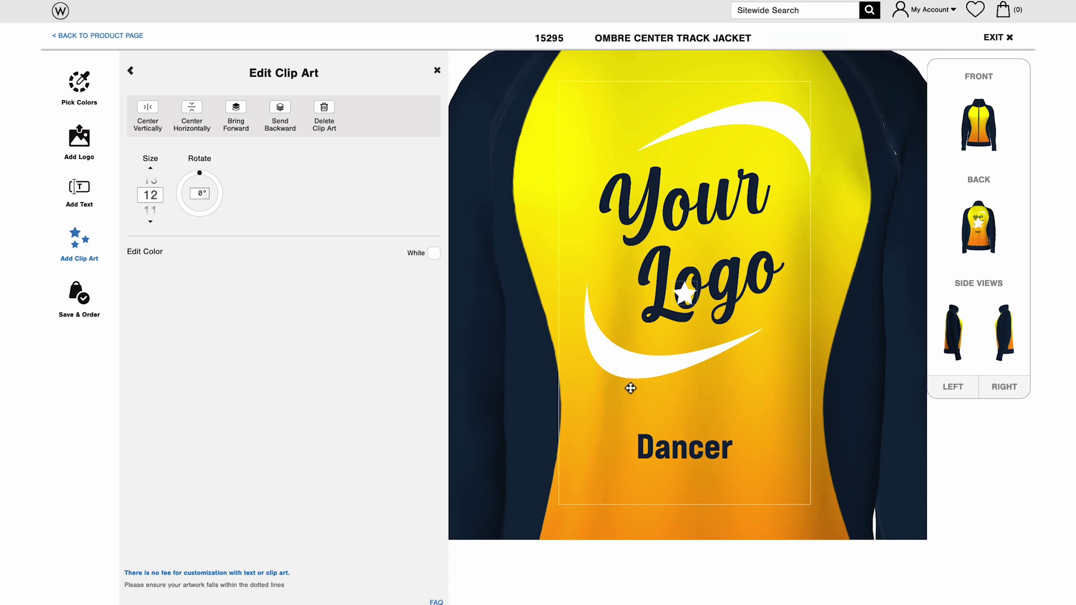
left_click_drag(631, 388, 620, 449)
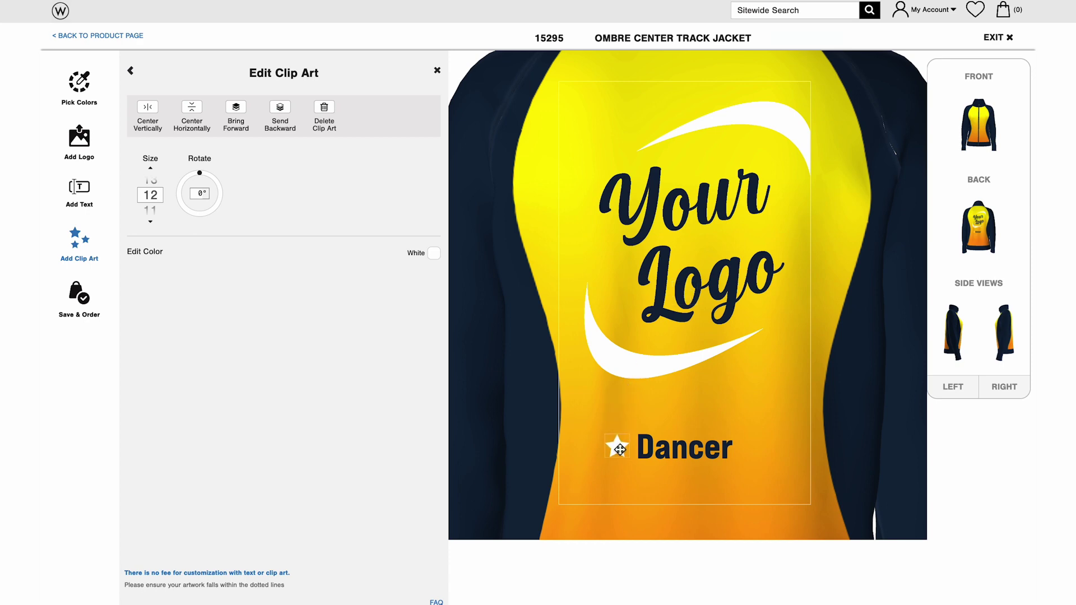
Add a second solid star, White at size 12, placed right of 'Dancer'
left_click(130, 75)
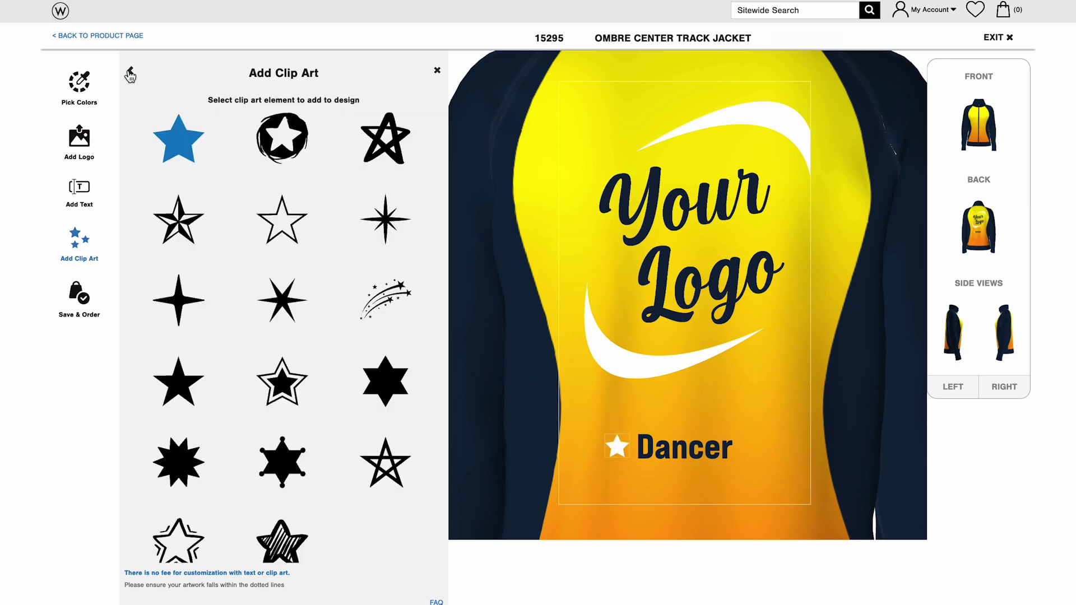
left_click(181, 140)
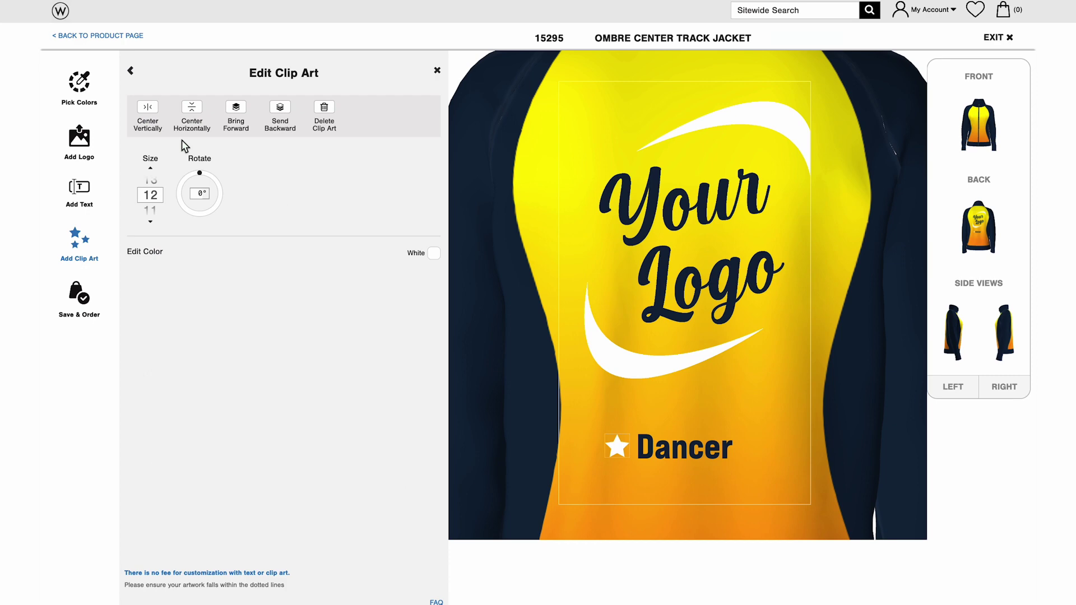
left_click(433, 254)
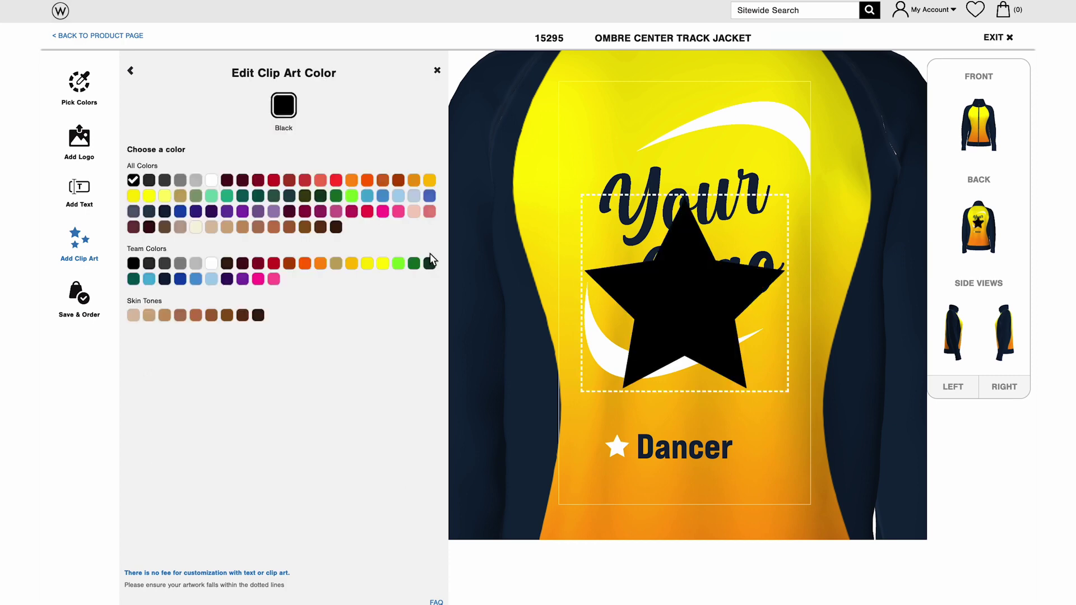
left_click(212, 180)
left_click(132, 73)
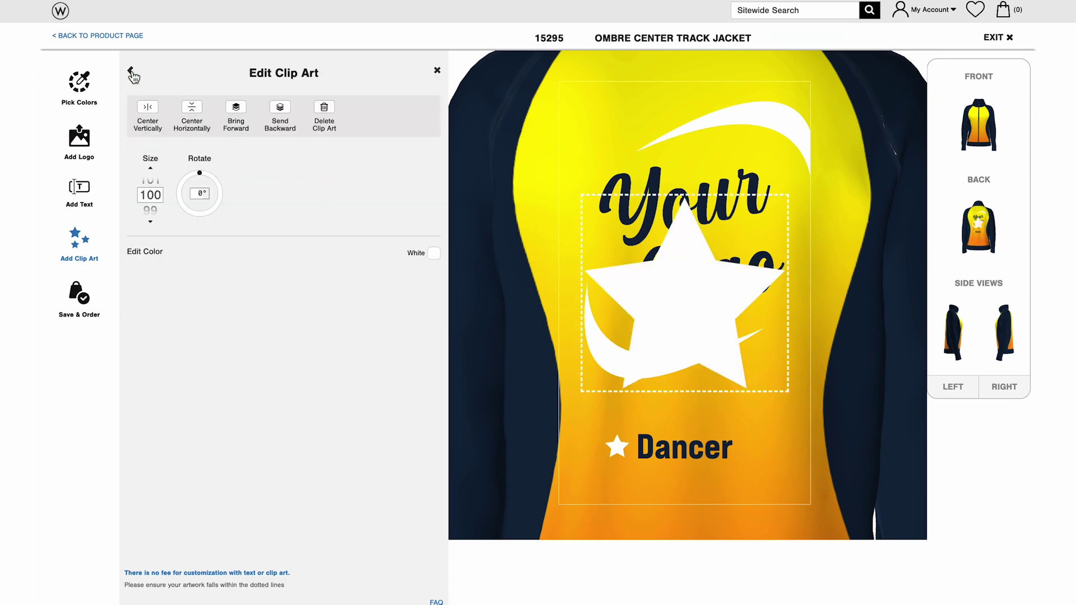
left_click_drag(159, 195, 141, 194)
type("12")
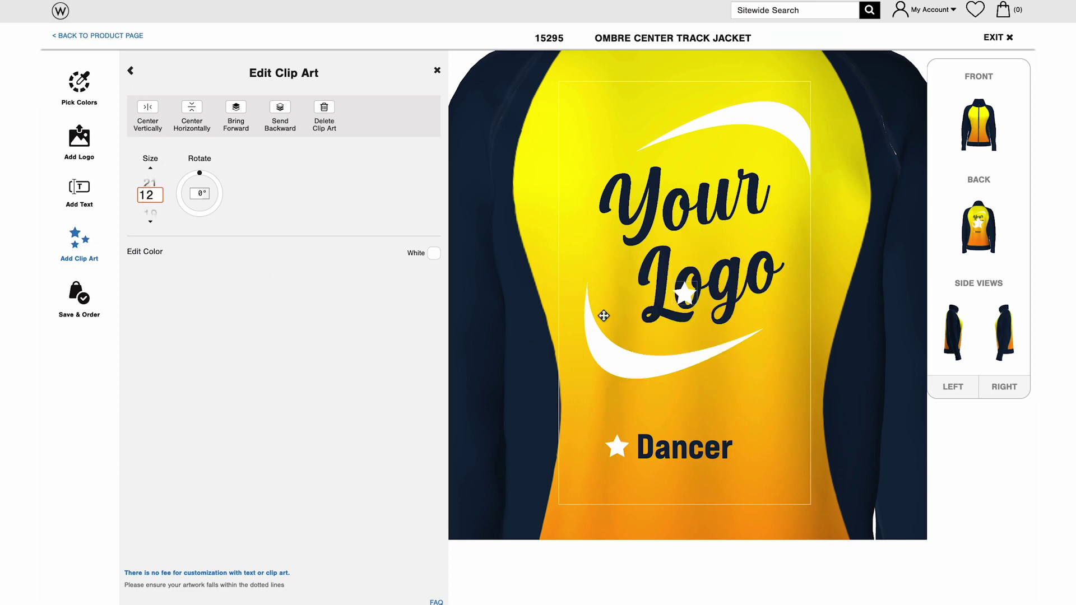
left_click_drag(684, 295, 752, 447)
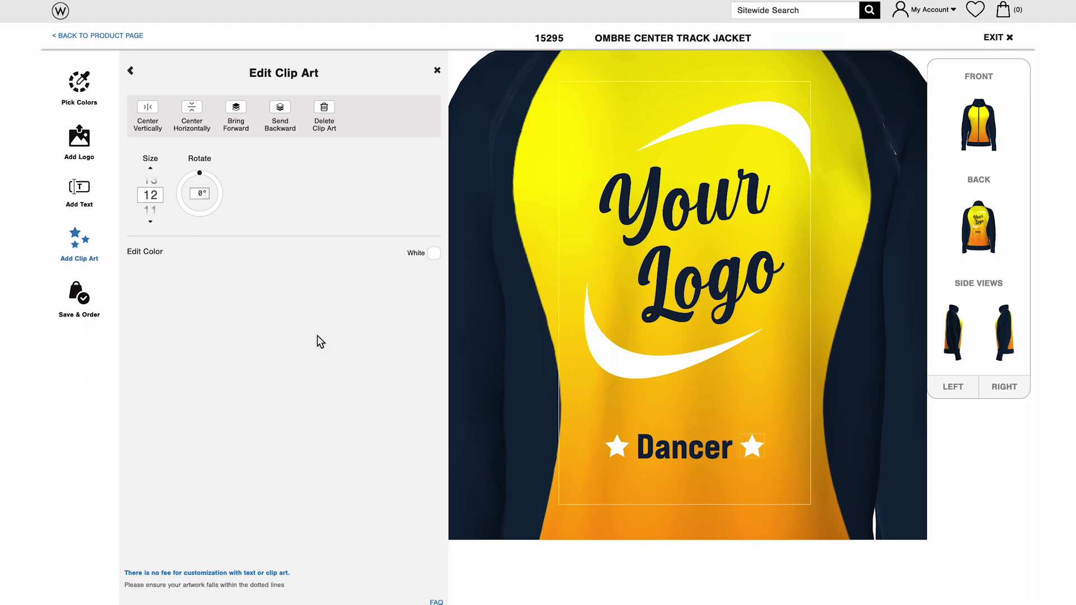
Open Save & Order and rotate the 3-D jacket to a three-quarter back view
left_click(80, 297)
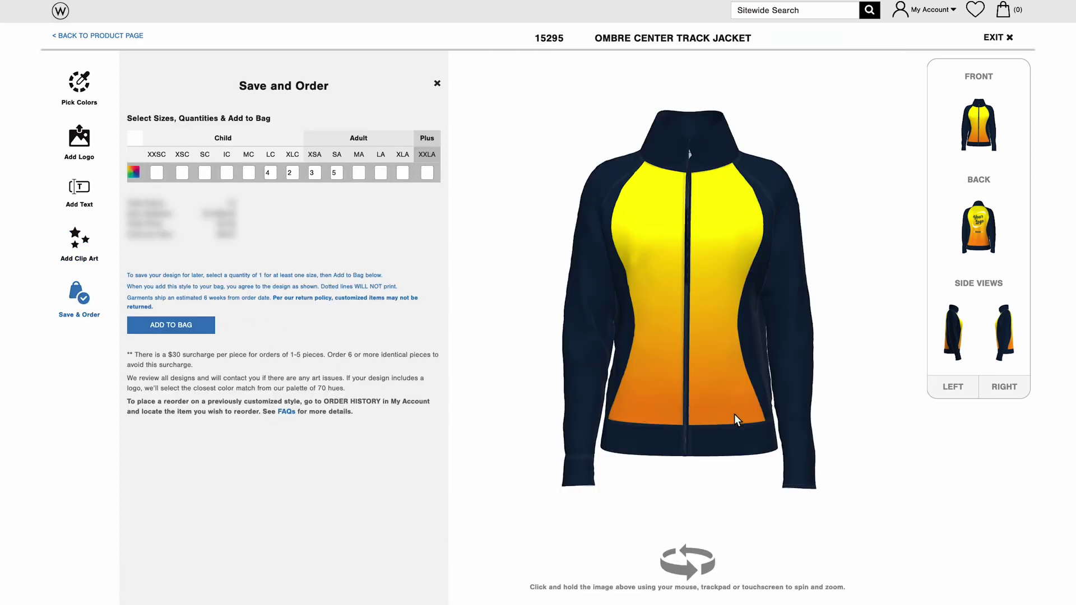
left_click_drag(734, 413, 509, 423)
left_click_drag(728, 423, 705, 422)
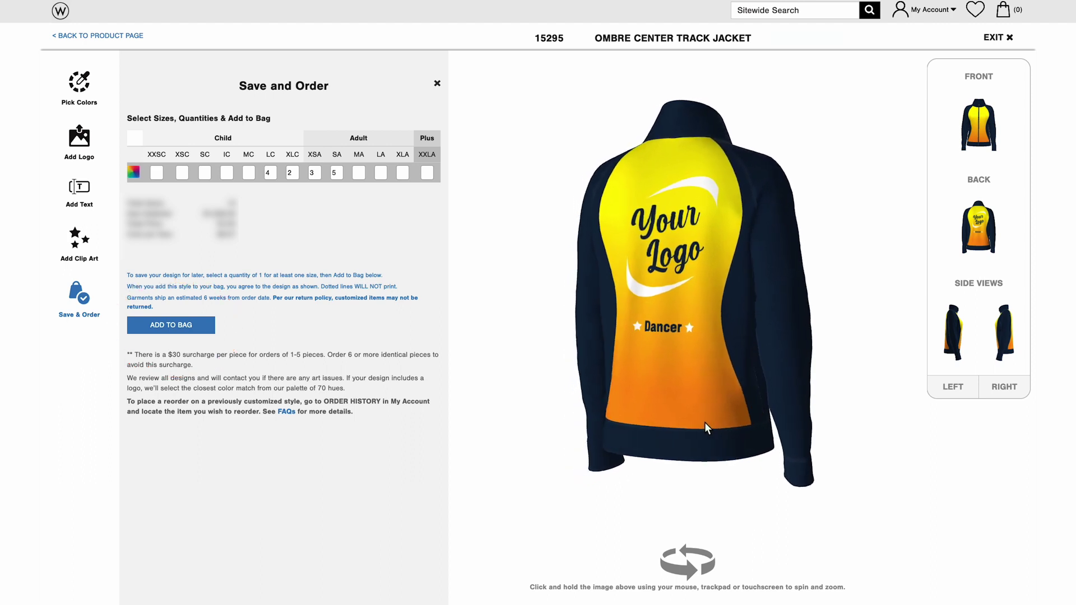